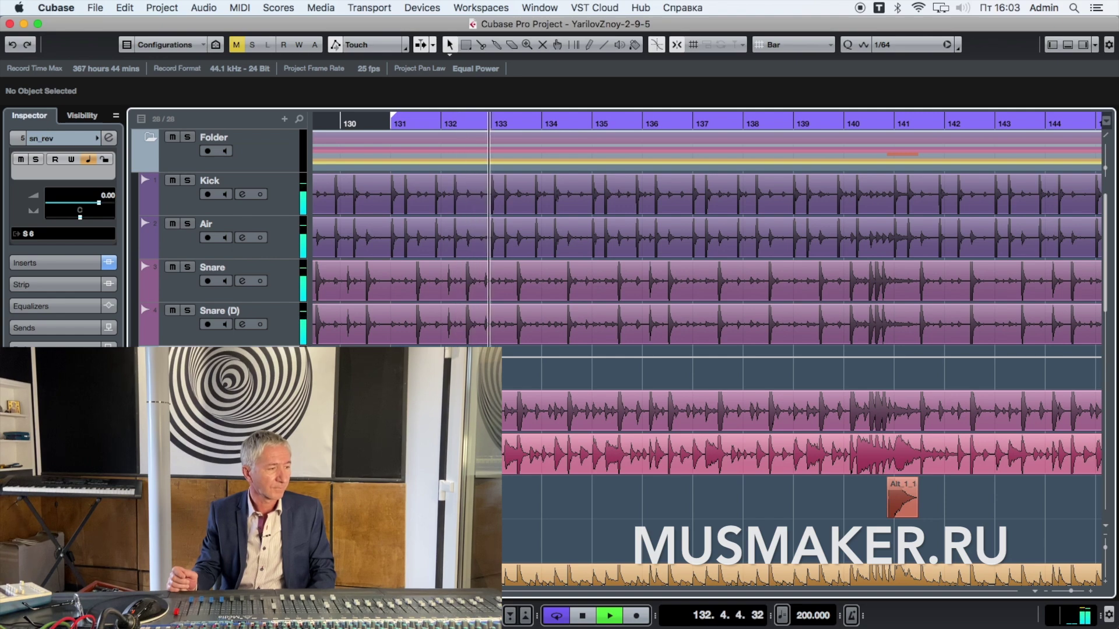
Stop playback and leave only C1 gate Mono active on the Kick track, switching off Q4 Stereo and C1 comp Mono
{"action": "key", "text": "space"}
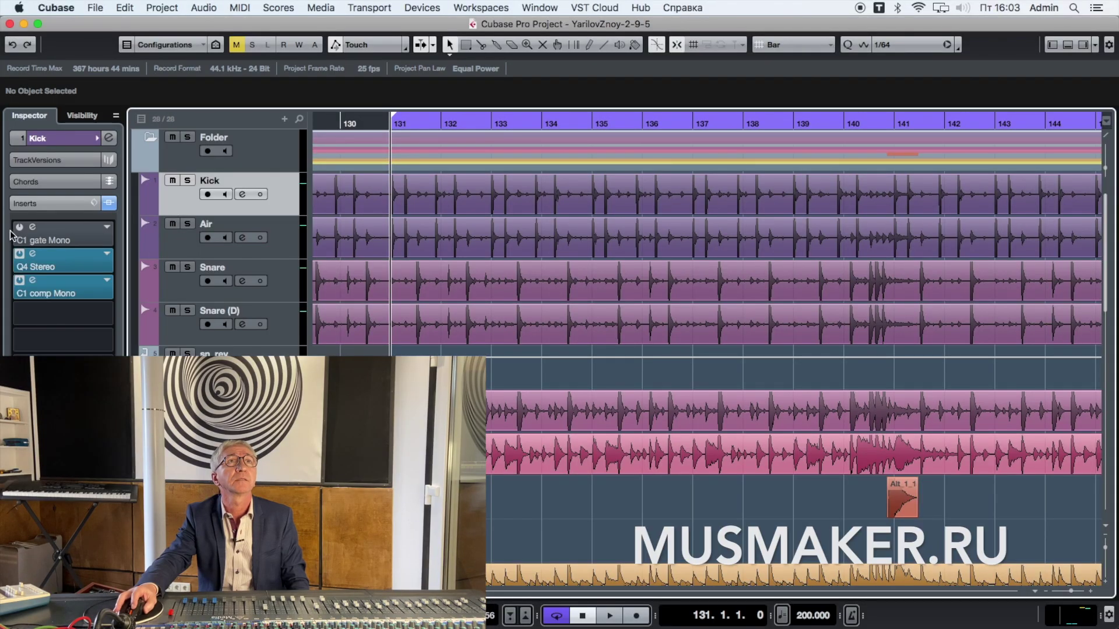
{"action": "left_click", "coordinate": [20, 227]}
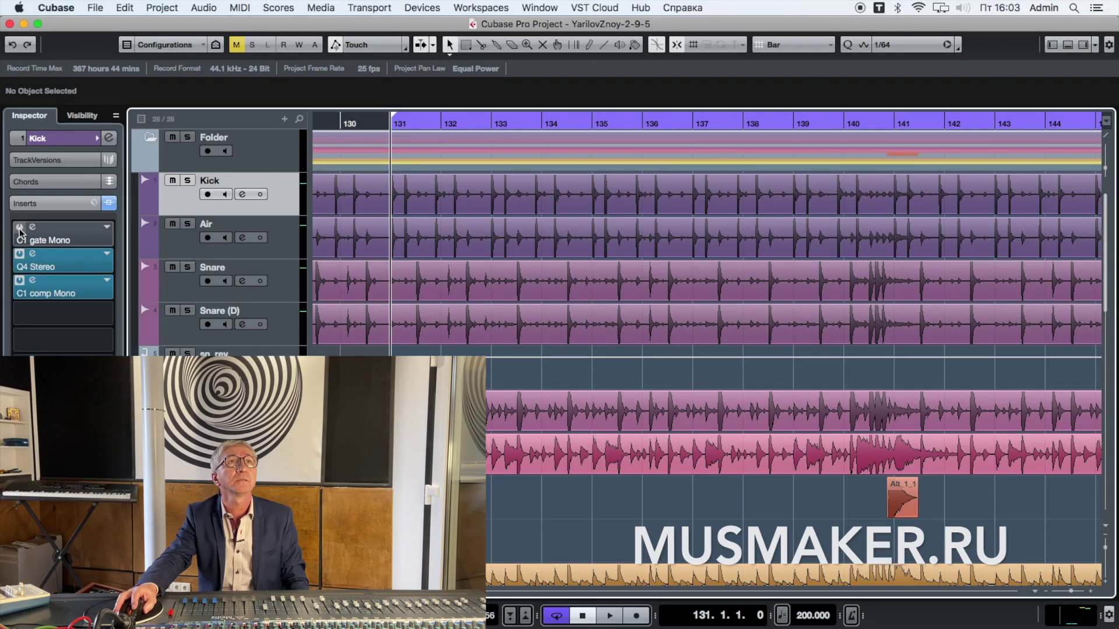
{"action": "left_click", "coordinate": [19, 254]}
{"action": "left_click", "coordinate": [20, 281]}
{"action": "left_click", "coordinate": [19, 282]}
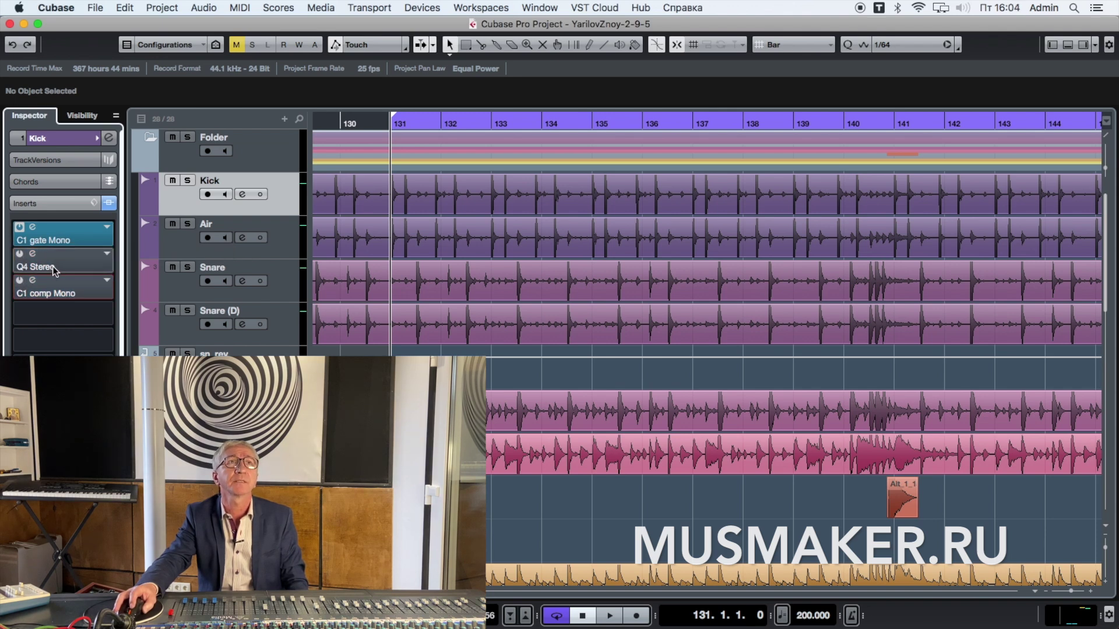
Play the loop, inspect the Kick's C1 gate settings, compare the sound with and without the gate, and close its editor
{"action": "key", "text": "space"}
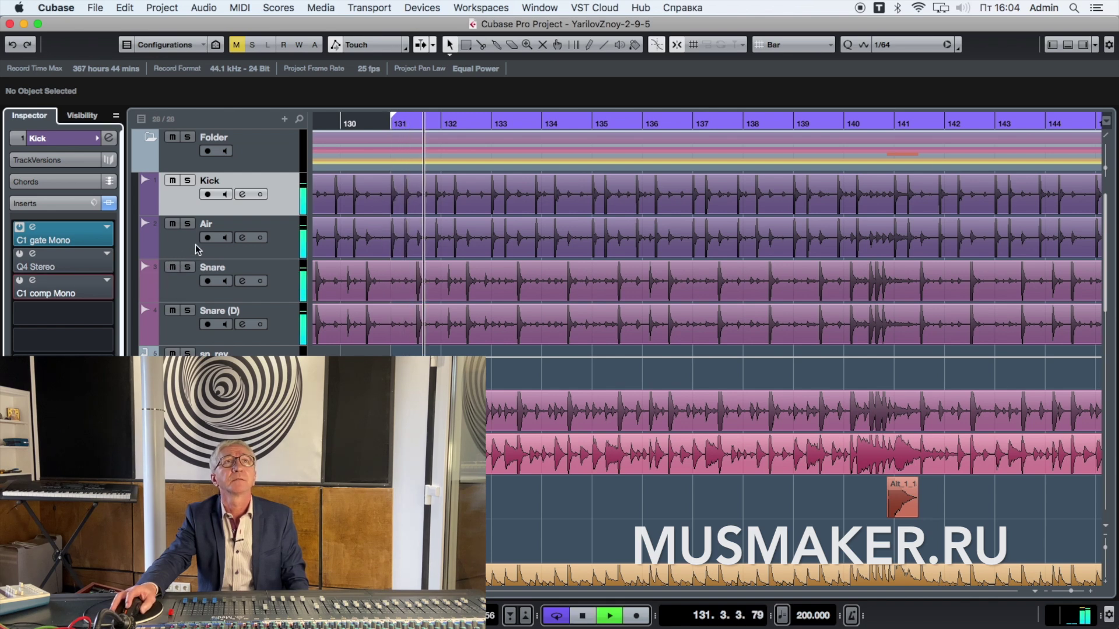
{"action": "left_click", "coordinate": [88, 240]}
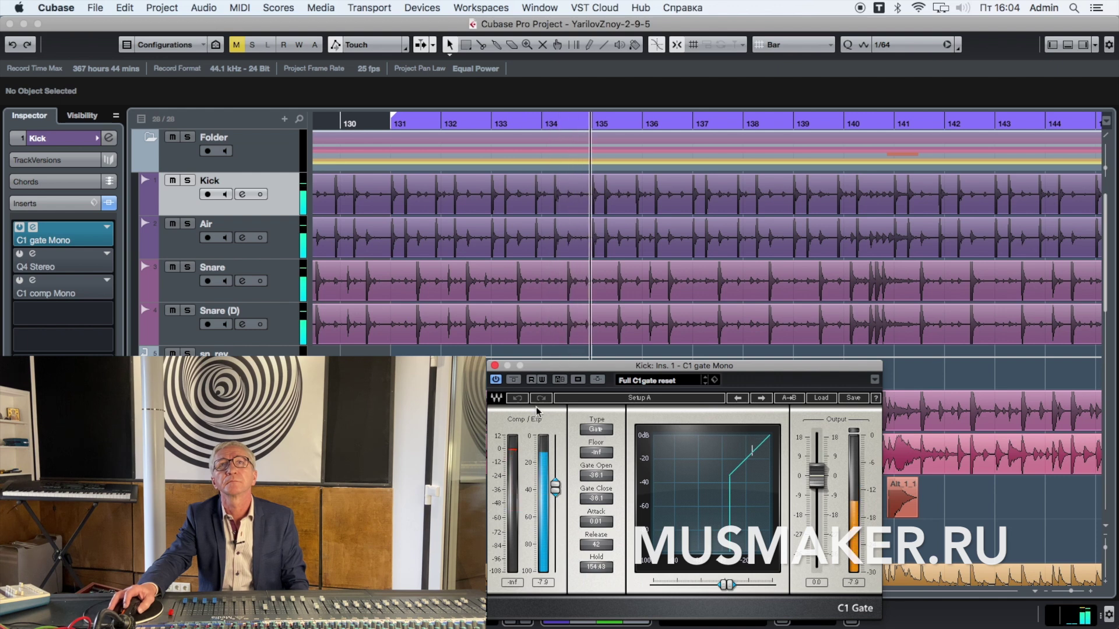
{"action": "left_click", "coordinate": [514, 380]}
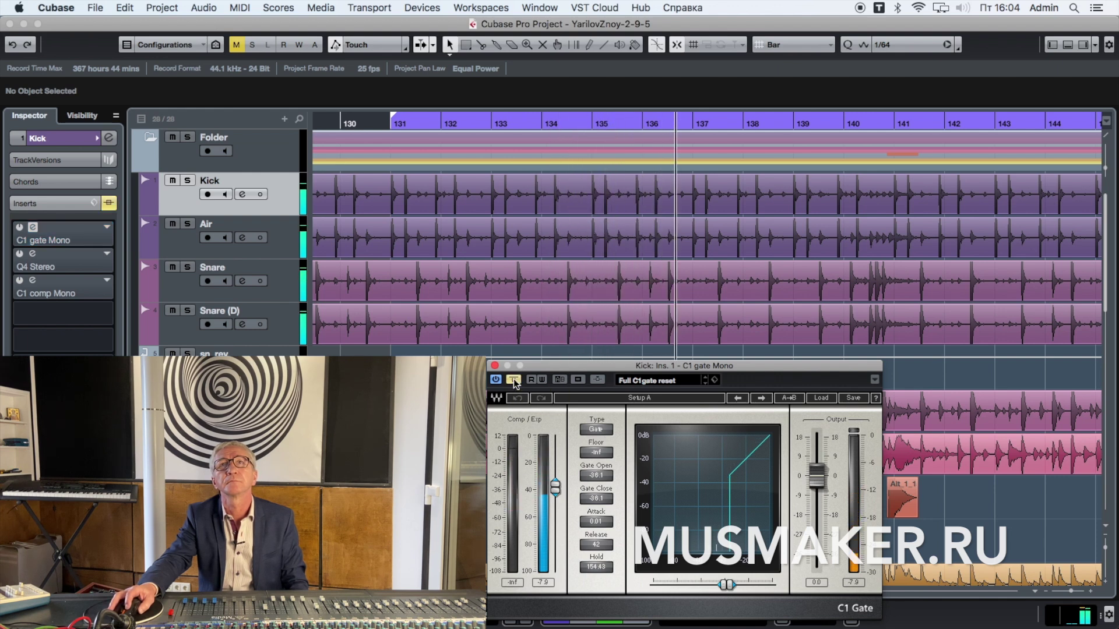
{"action": "left_click", "coordinate": [513, 380]}
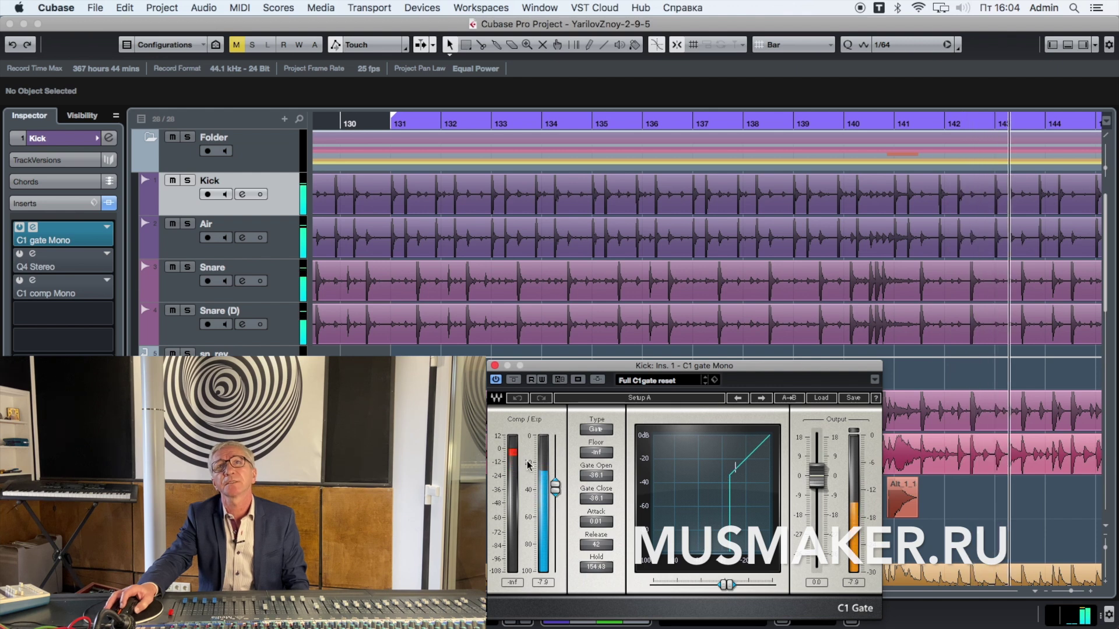
{"action": "left_click", "coordinate": [494, 366]}
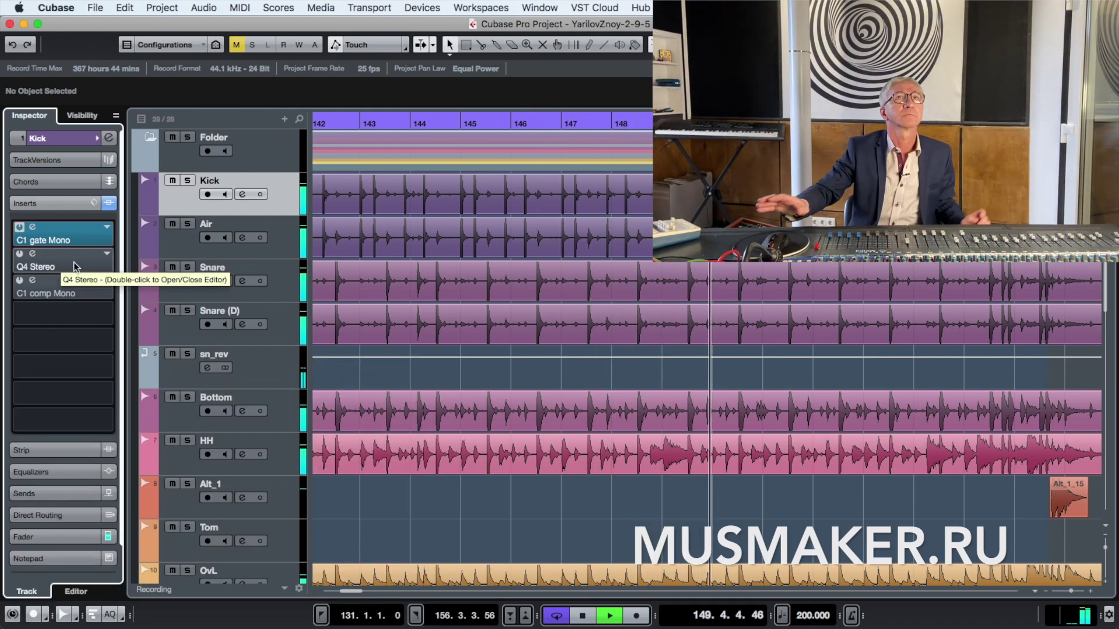
Open and activate the Kick's Q4 Stereo equalizer, and enable its band 1 low cut at 31 Hz
{"action": "left_click", "coordinate": [70, 268]}
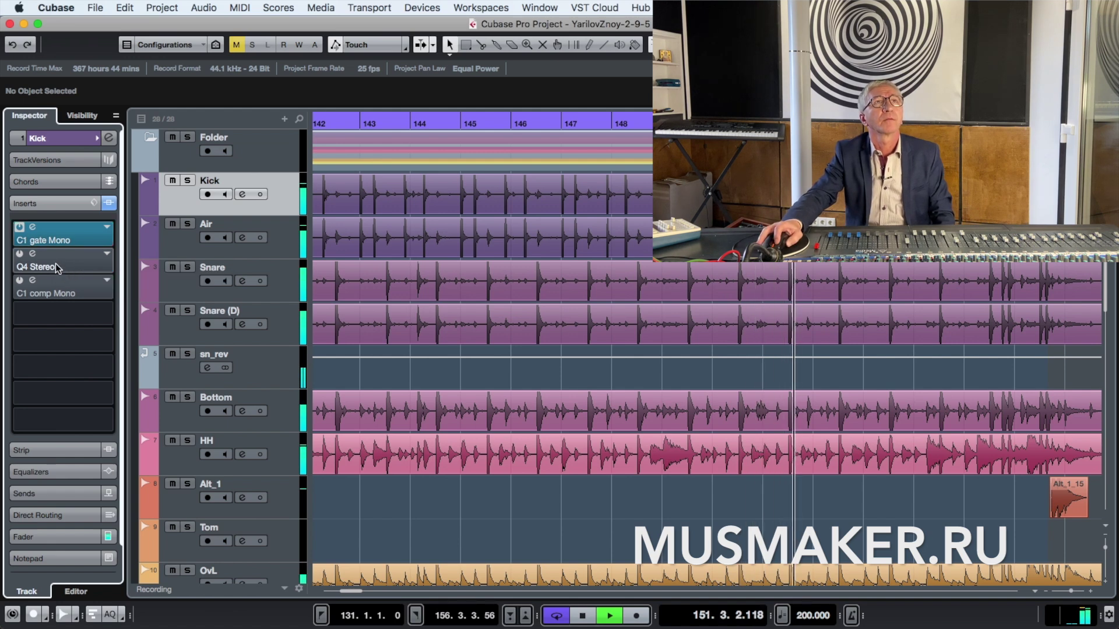
{"action": "left_click", "coordinate": [343, 235]}
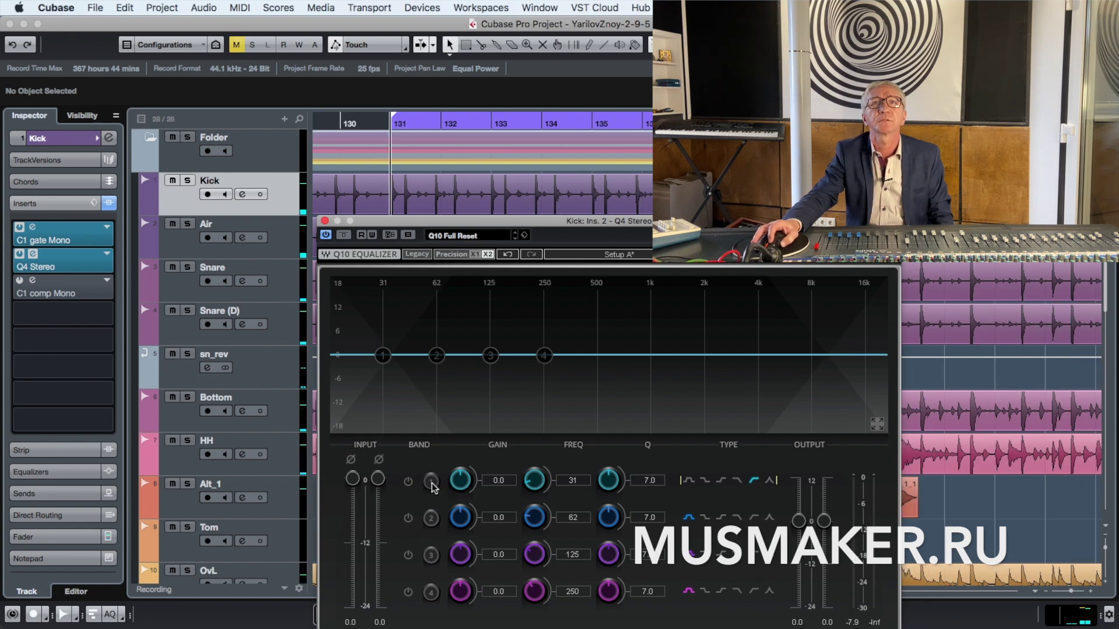
{"action": "left_click", "coordinate": [409, 482]}
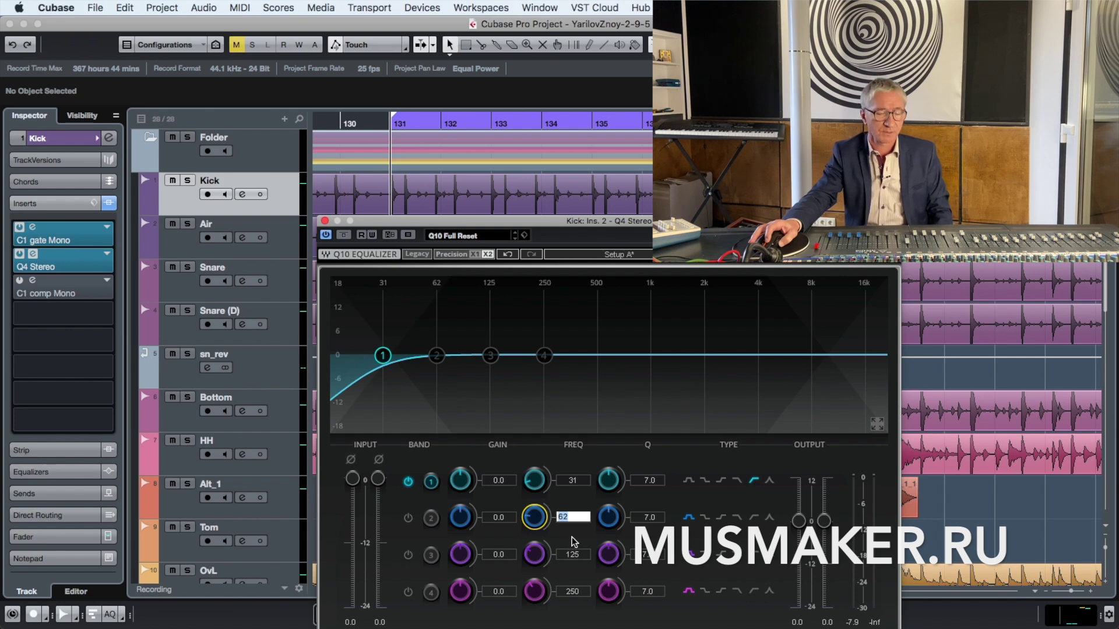
Set equalizer band 2 to 40 Hz with a gain of 18, and enable the band during playback
{"action": "type", "text": "40"}
{"action": "left_click", "coordinate": [502, 516]}
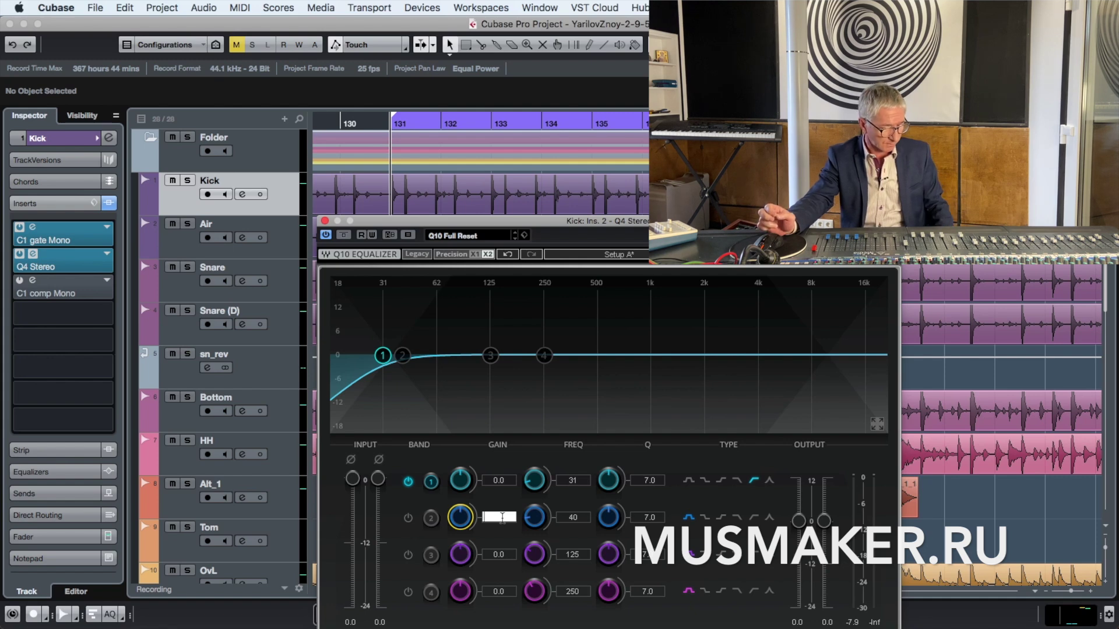
{"action": "type", "text": "18"}
{"action": "key", "text": "Return"}
{"action": "key", "text": "space"}
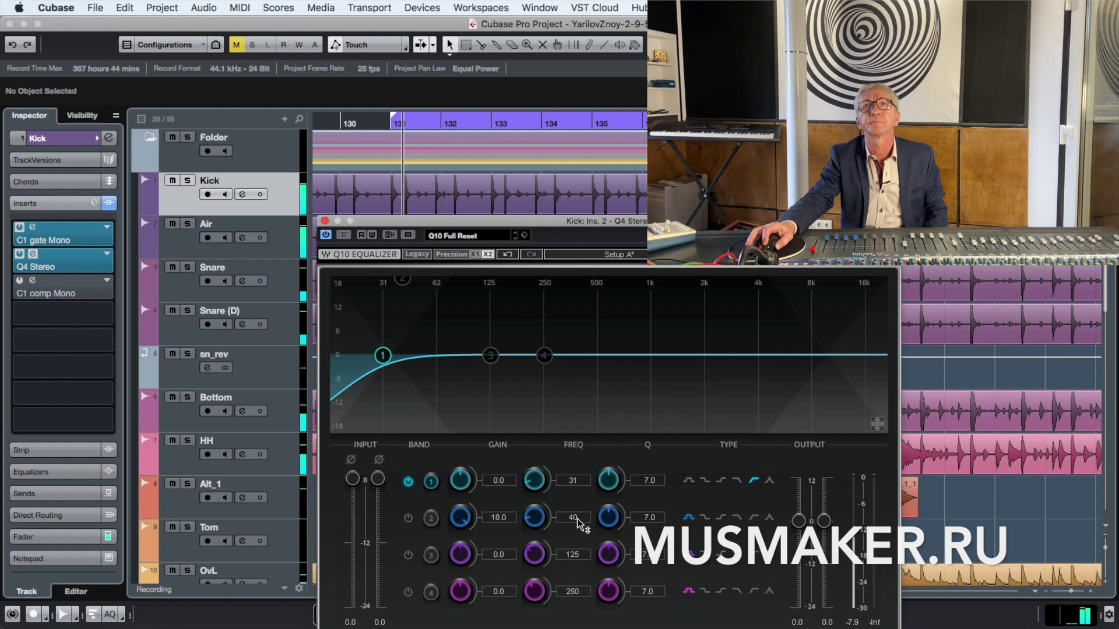
{"action": "left_click", "coordinate": [408, 518]}
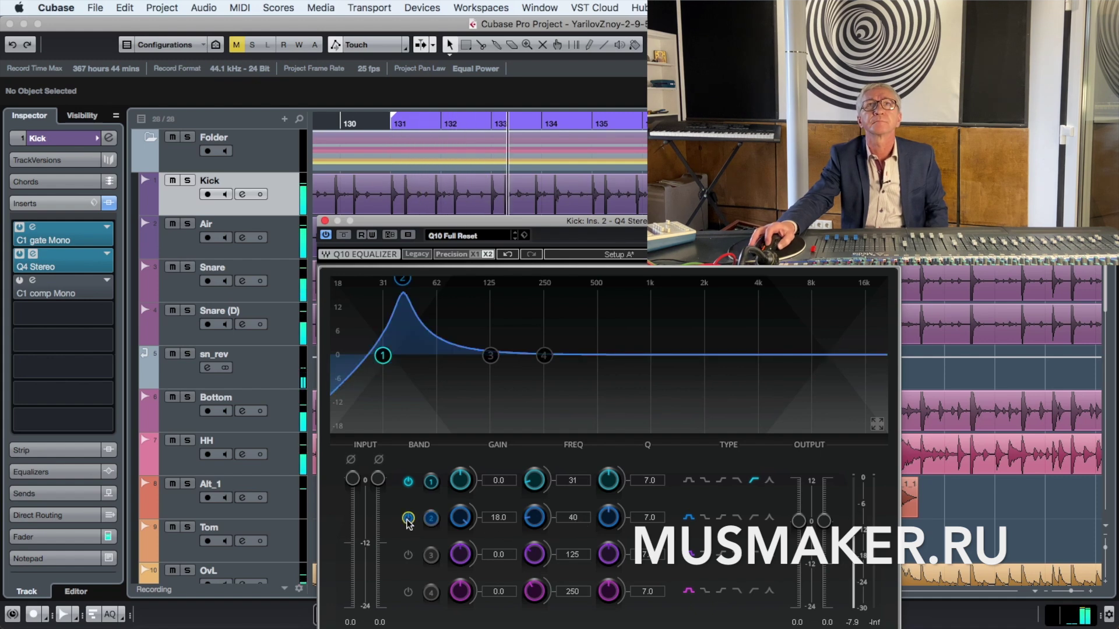
Audition the band 2 boost at 45, 50 and 60 Hz during playback
{"action": "left_click", "coordinate": [570, 521]}
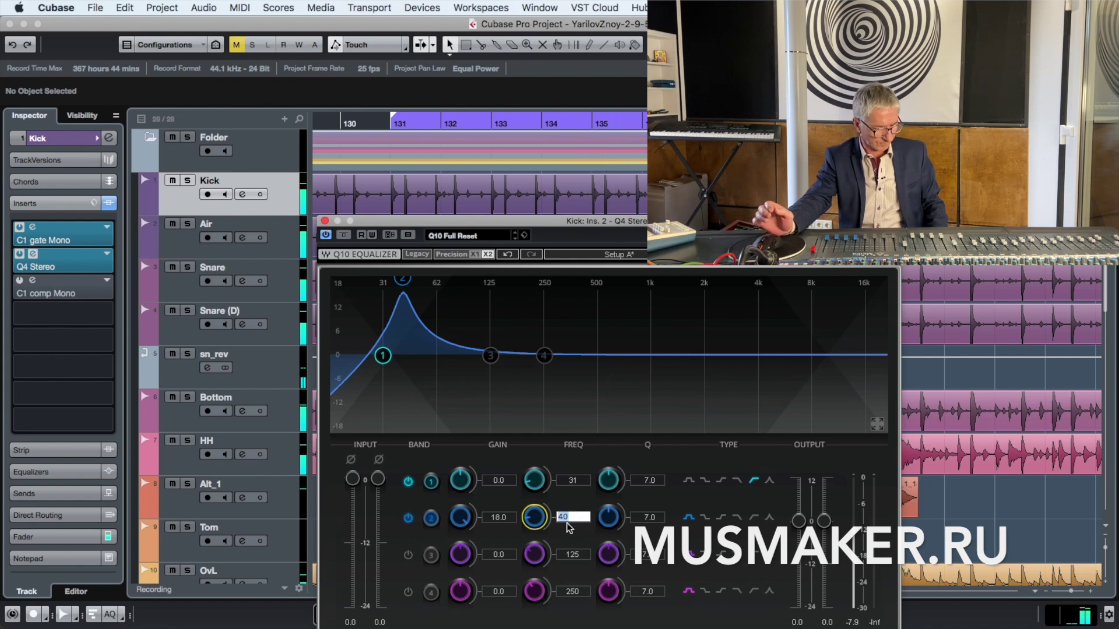
{"action": "type", "text": "45"}
{"action": "key", "text": "Return"}
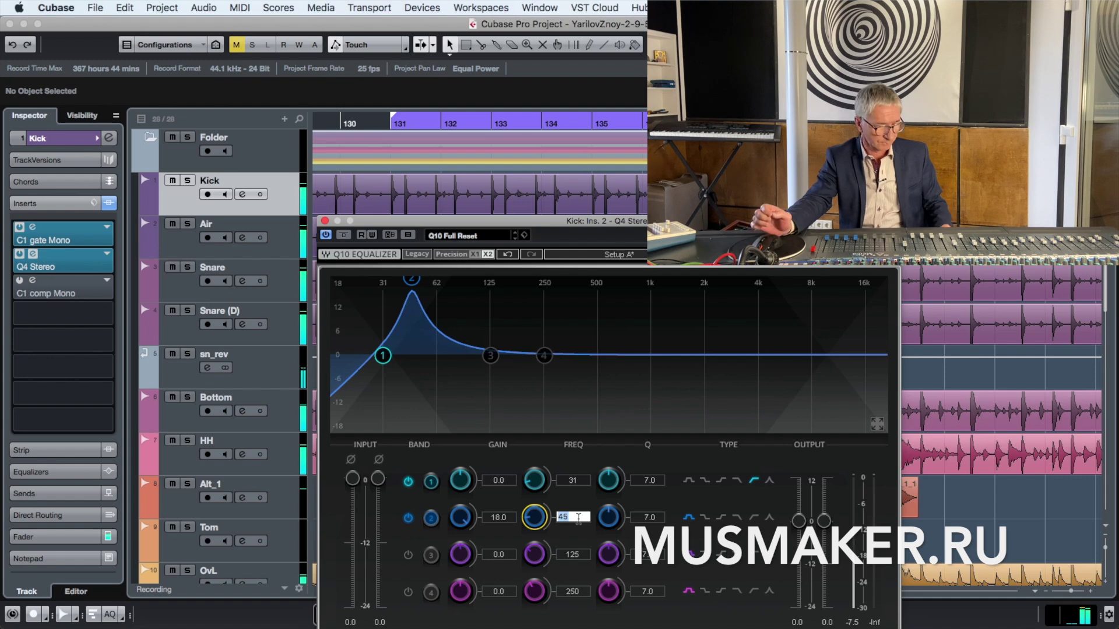
{"action": "key", "text": "Return"}
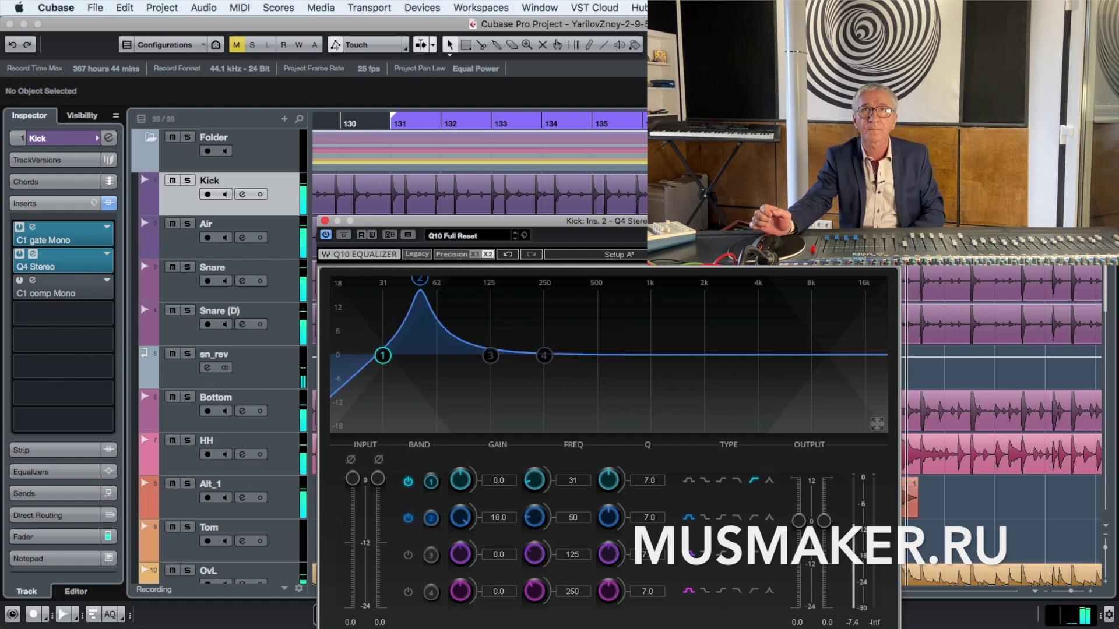
{"action": "left_click", "coordinate": [574, 517]}
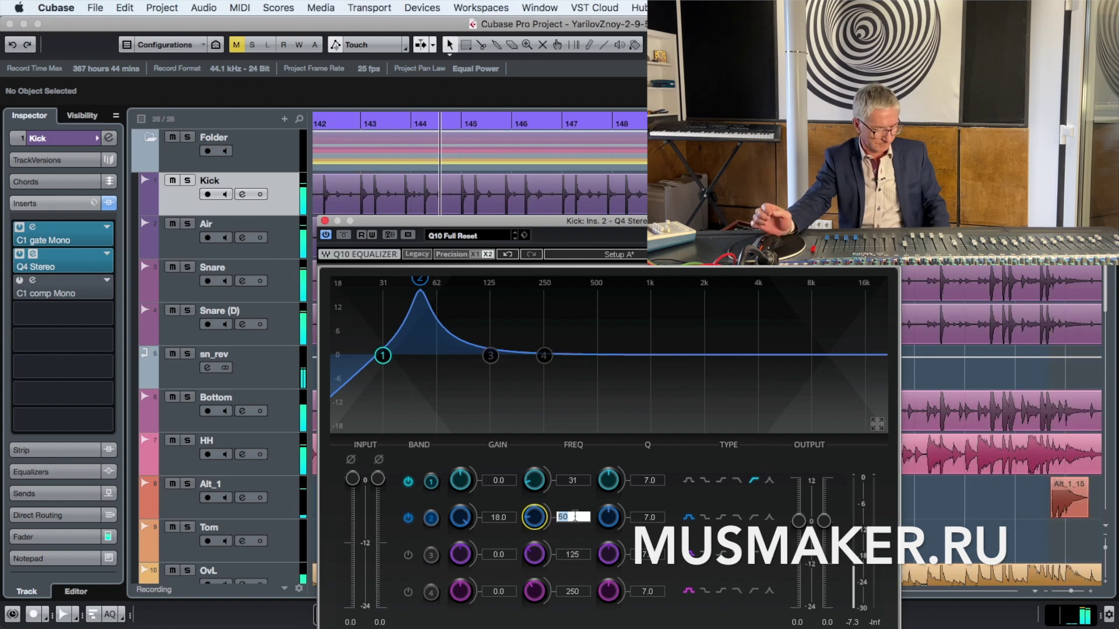
{"action": "type", "text": "60"}
{"action": "key", "text": "Return"}
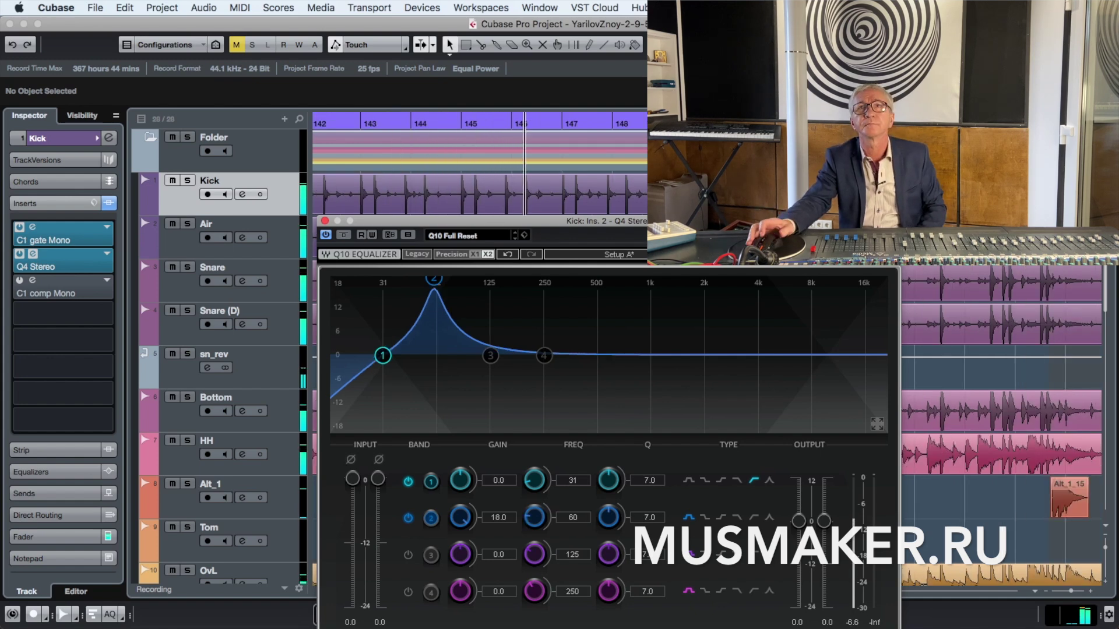
Audition the band 2 boost at 70, 80 and 90 Hz during playback
{"action": "left_click", "coordinate": [575, 516]}
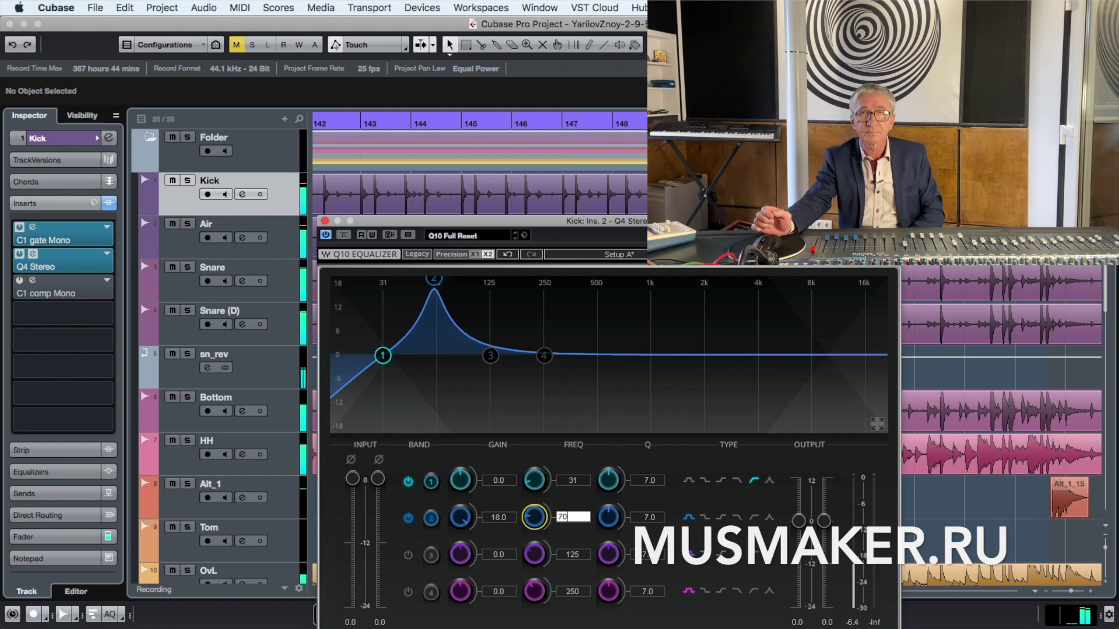
{"action": "key", "text": "Return"}
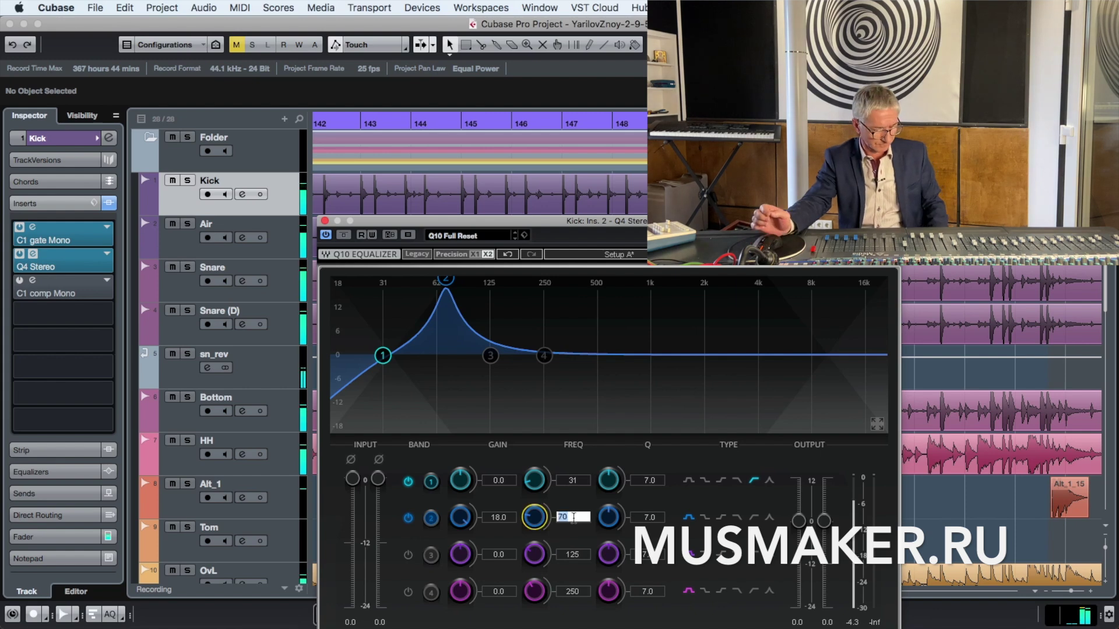
{"action": "type", "text": "80"}
{"action": "key", "text": "Return"}
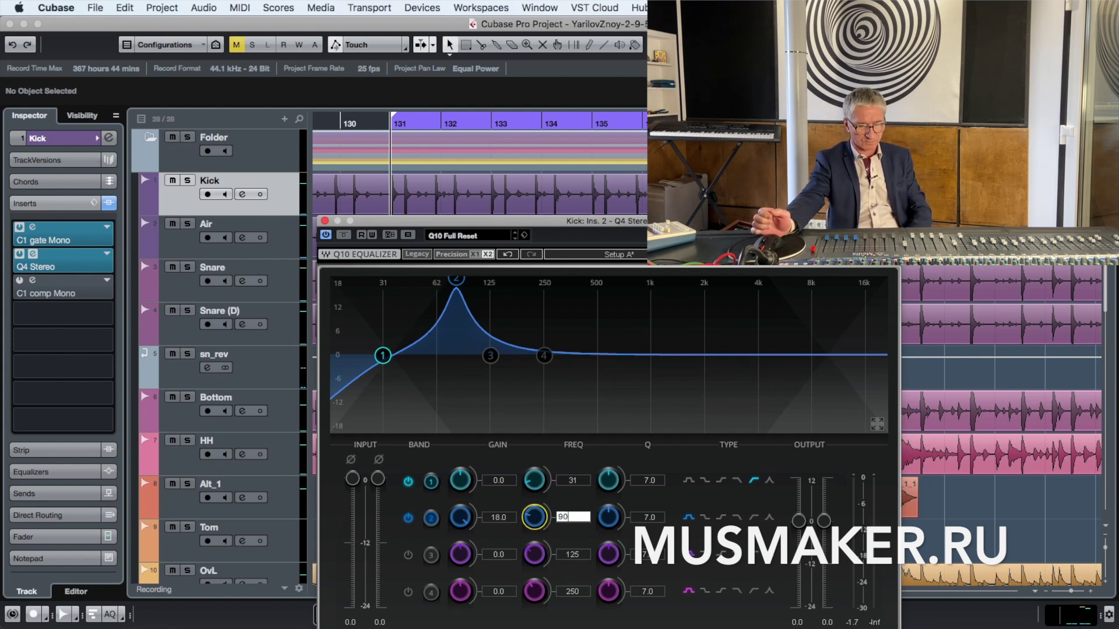
{"action": "key", "text": "Return"}
{"action": "key", "text": "space"}
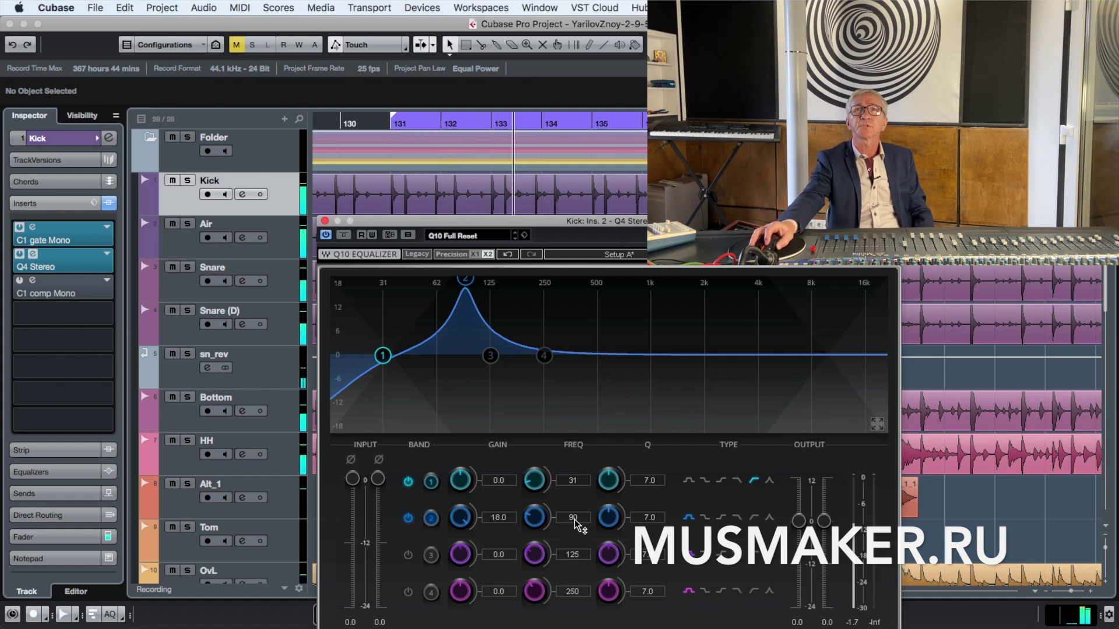
Sweep band 2's frequency down to the low 50s by ear, set it to 70 Hz, and play the loop
{"action": "left_click_drag", "start_coordinate": [574, 520], "coordinate": [574, 545]}
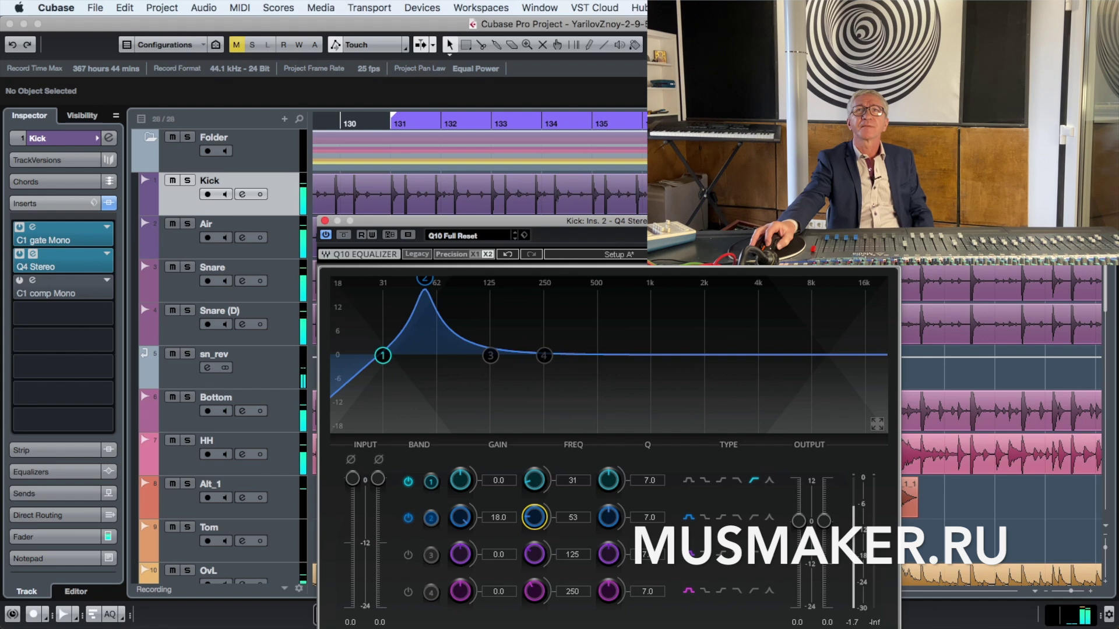
{"action": "left_click_drag", "start_coordinate": [574, 546], "coordinate": [573, 548]}
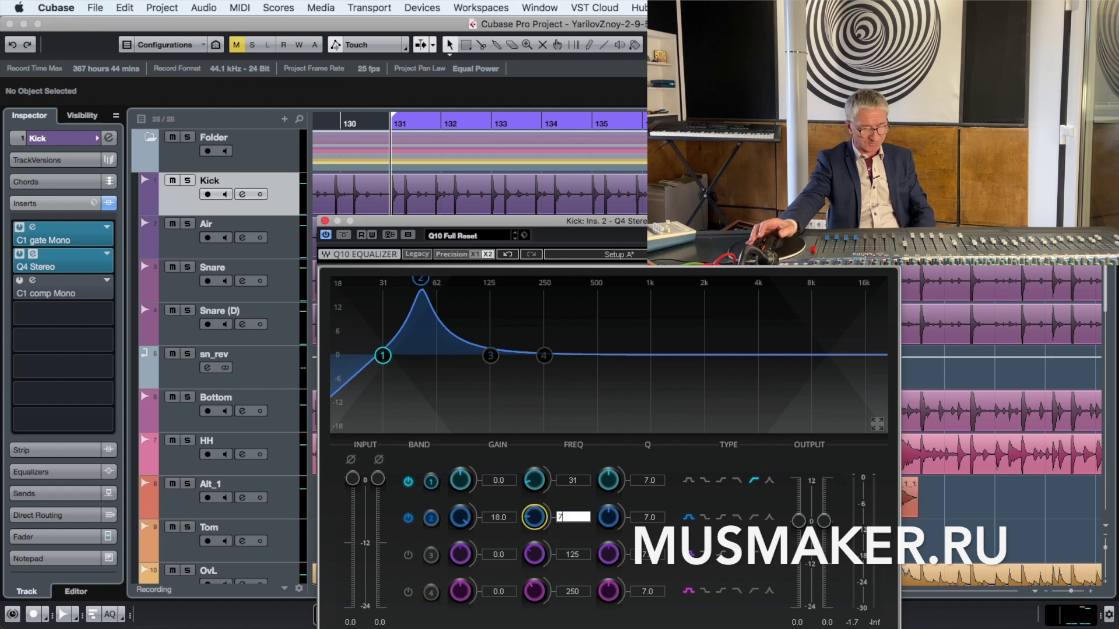
{"action": "key", "text": "Return"}
{"action": "key", "text": "space"}
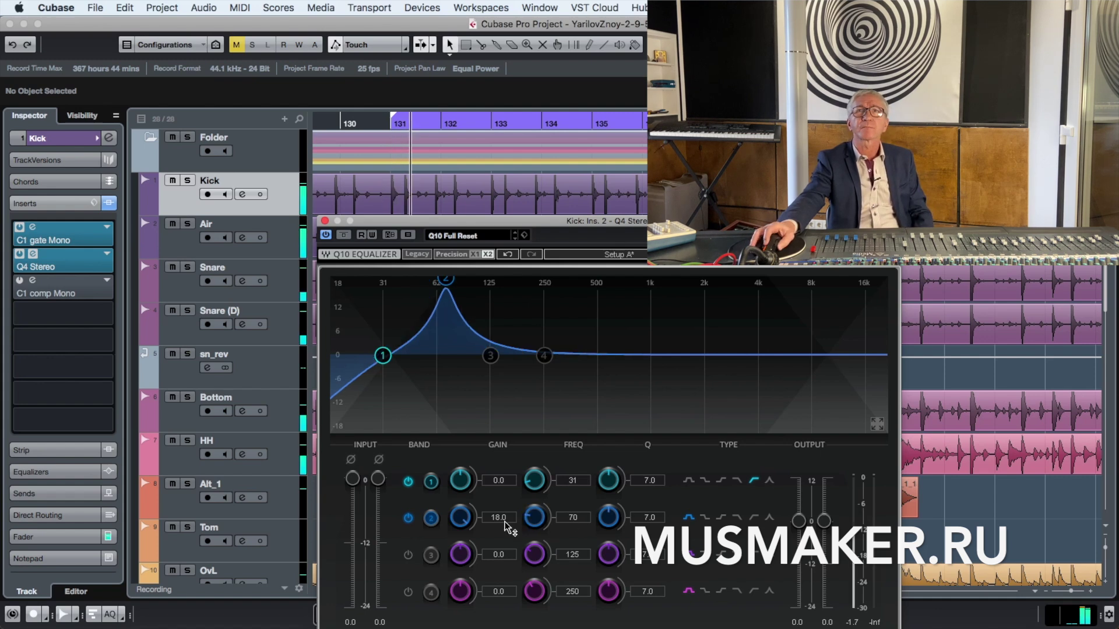
Try a band 2 gain of 5, settle on 6, and play back the loop briefly
{"action": "left_click", "coordinate": [504, 522]}
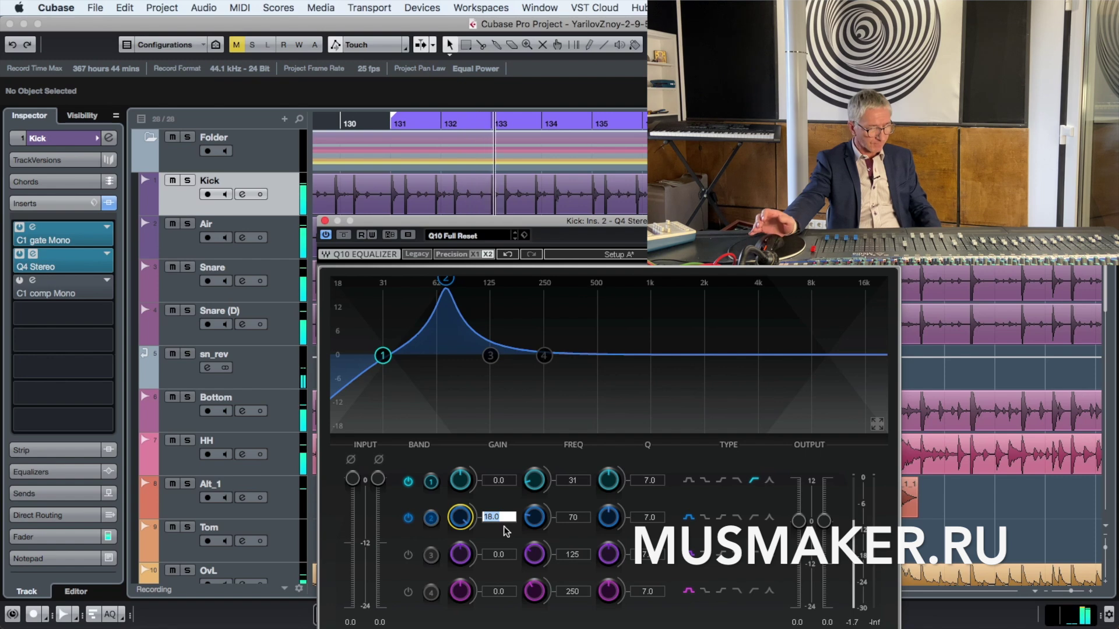
{"action": "type", "text": "5"}
{"action": "key", "text": "Return"}
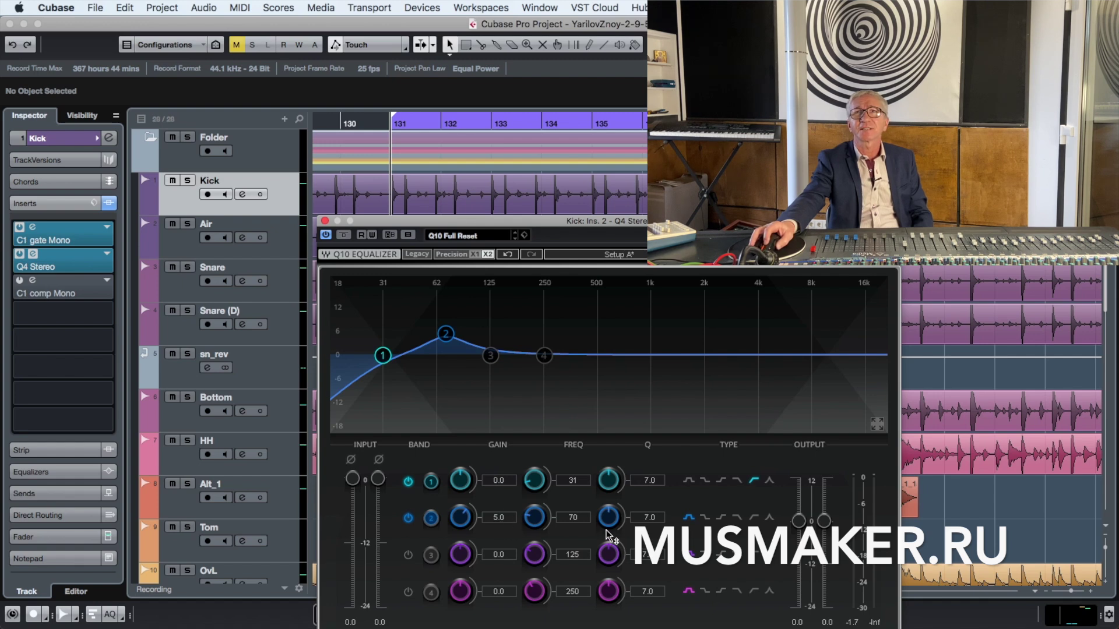
{"action": "left_click", "coordinate": [505, 520]}
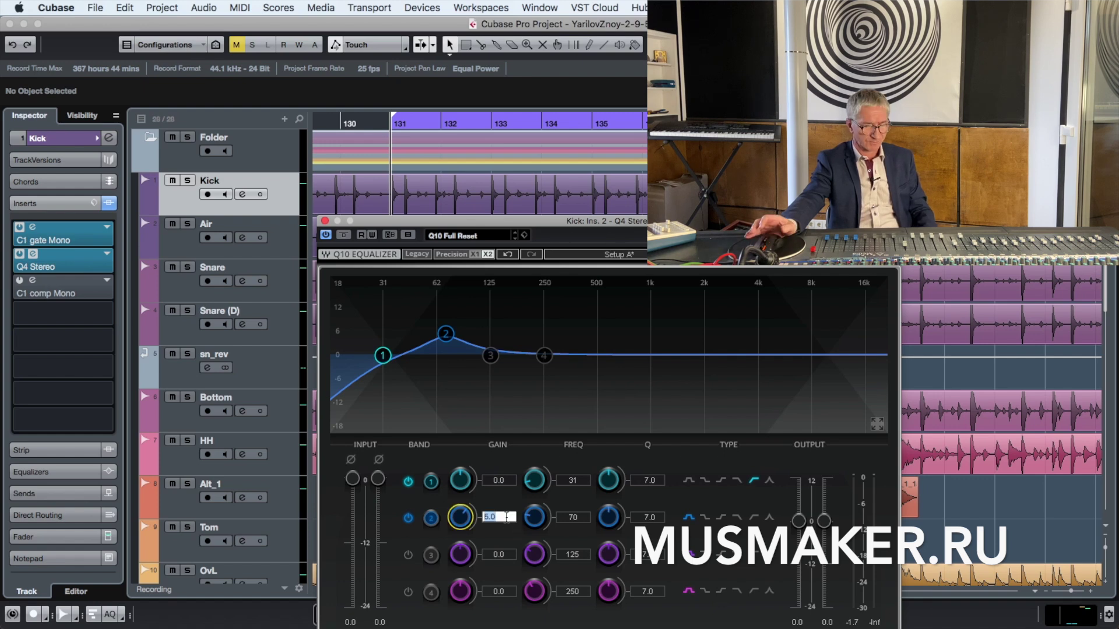
{"action": "type", "text": "6"}
{"action": "key", "text": "Return"}
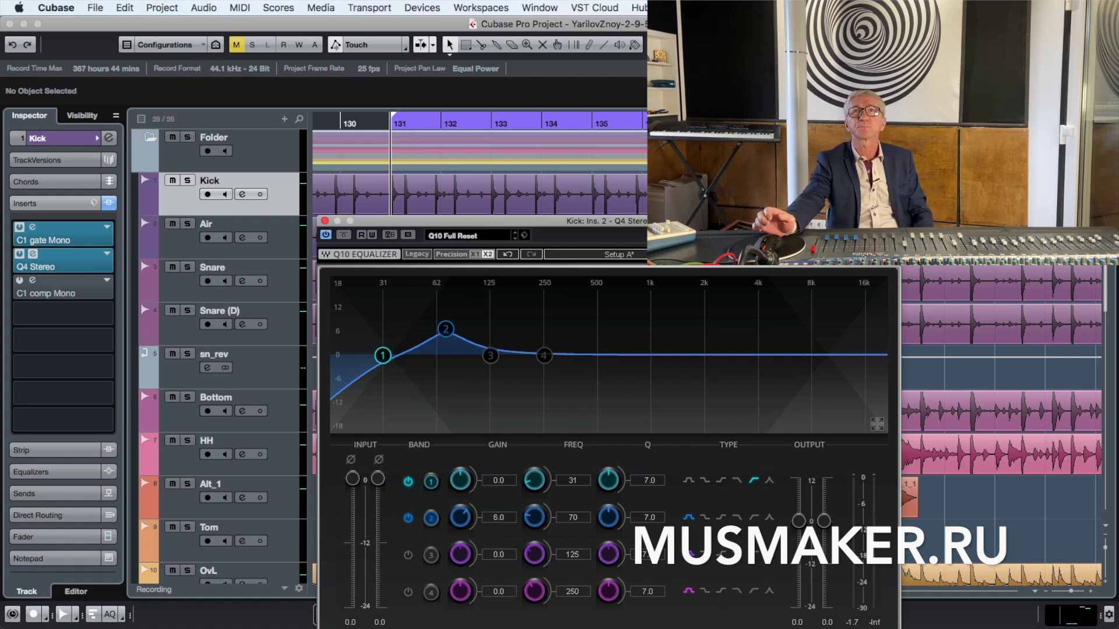
{"action": "key", "text": "space"}
{"action": "key", "text": "space"}
Enable equalizer band 3, set it to 350 Hz with a gain of -8, and widen its curve through the Q value
{"action": "left_click", "coordinate": [409, 556]}
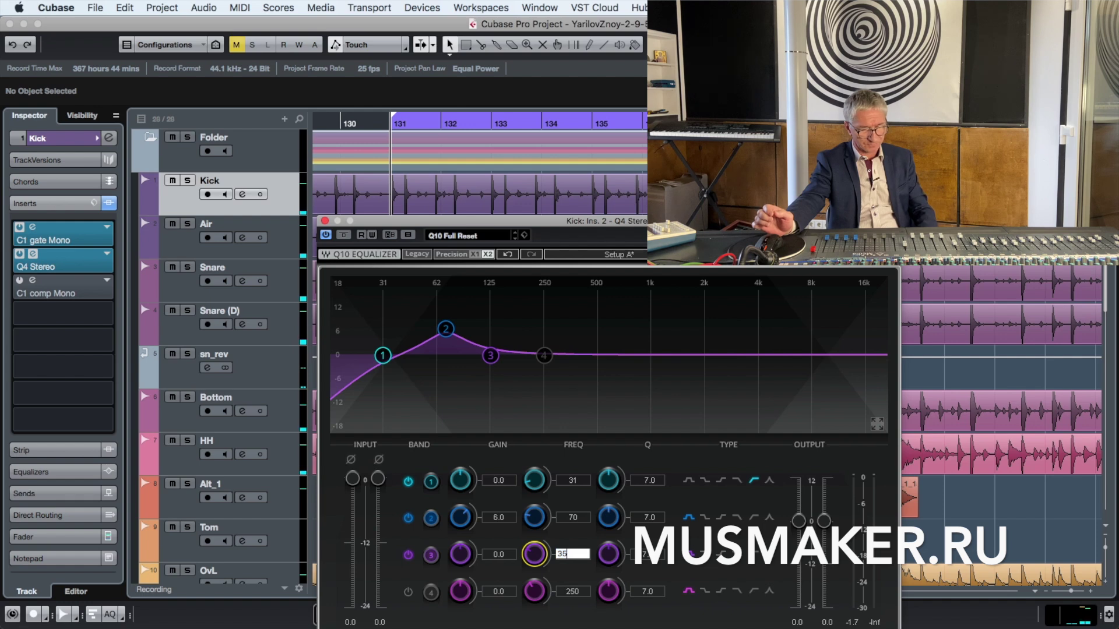
{"action": "key", "text": "Return"}
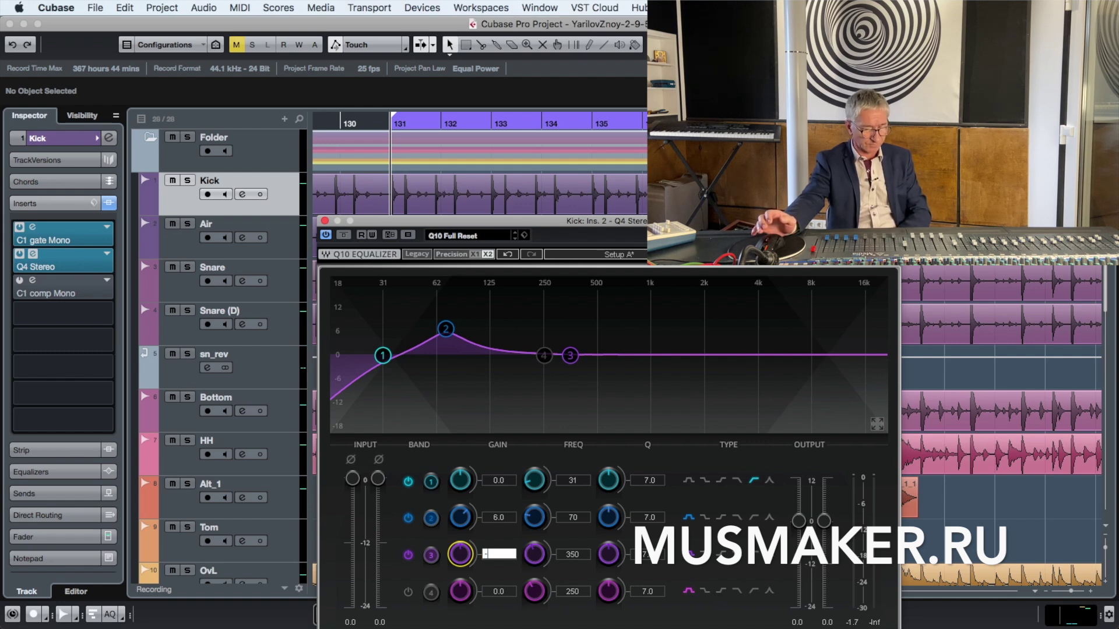
{"action": "type", "text": "-8"}
{"action": "key", "text": "Return"}
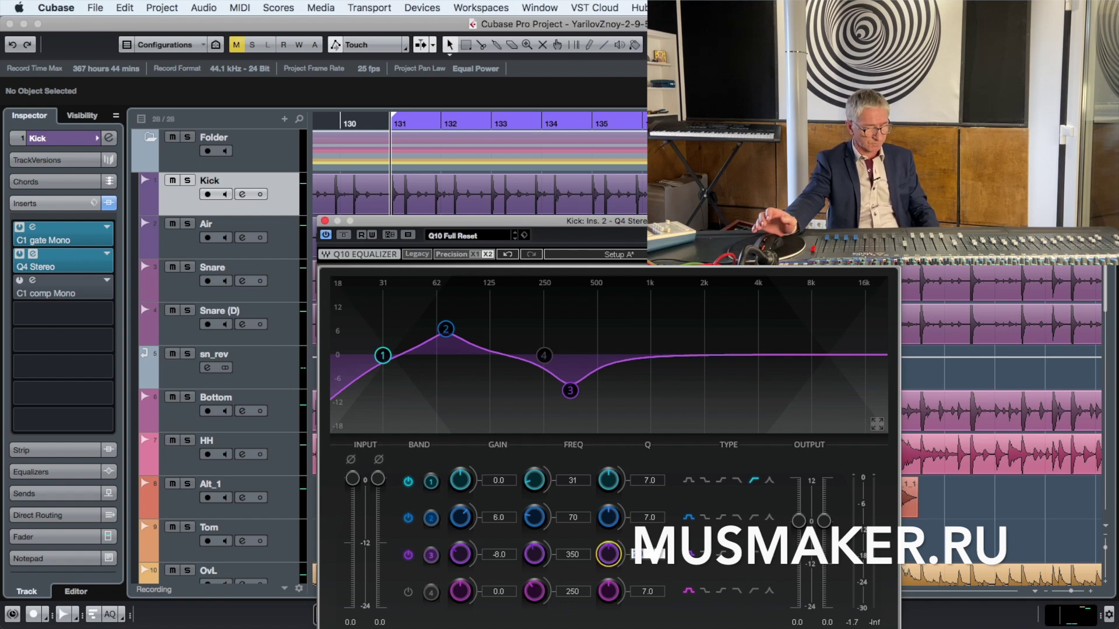
{"action": "key", "text": "Return"}
Play the loop and compare the Kick with the equalizer bypassed and active
{"action": "key", "text": "space"}
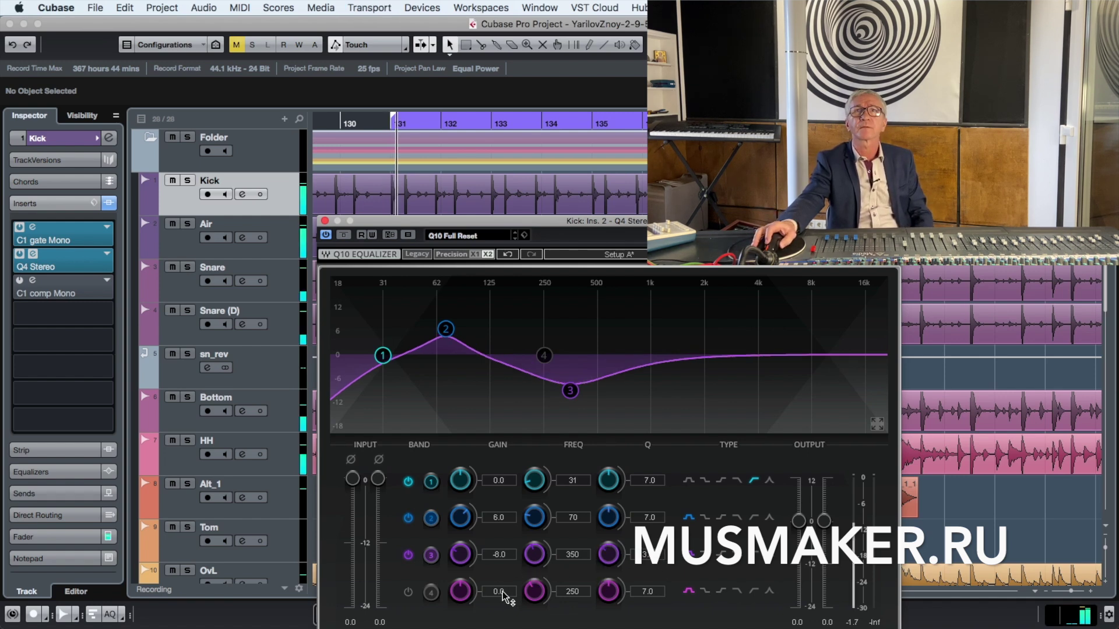
{"action": "left_click", "coordinate": [344, 234]}
{"action": "left_click", "coordinate": [343, 234]}
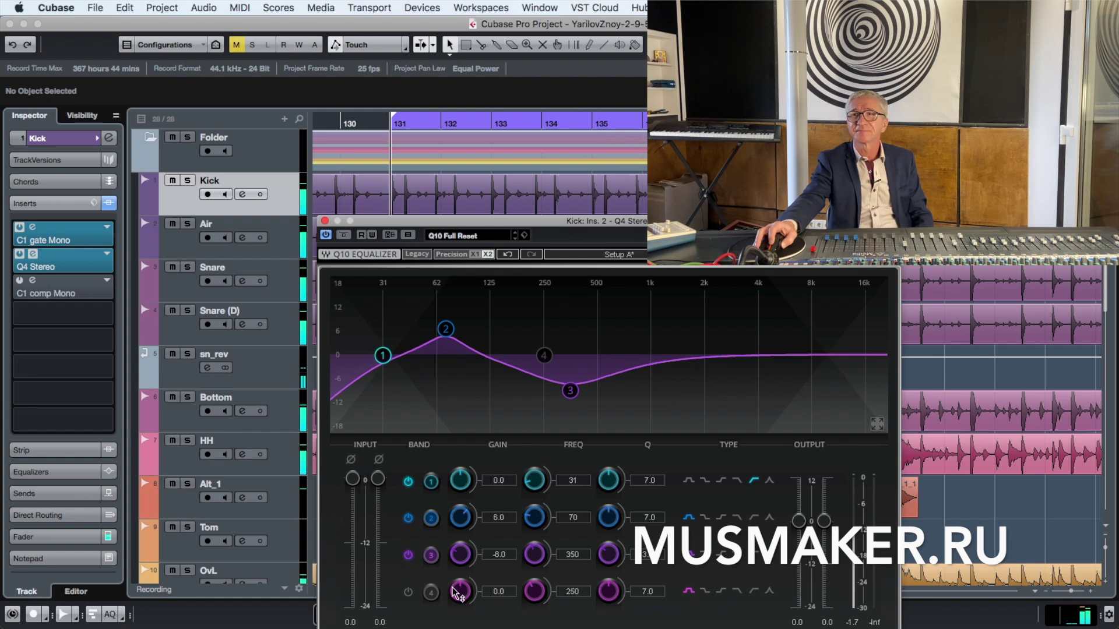
Enable equalizer band 4 on the Kick, set it to 6000 Hz with a gain of 6, and play the loop
{"action": "left_click", "coordinate": [408, 593]}
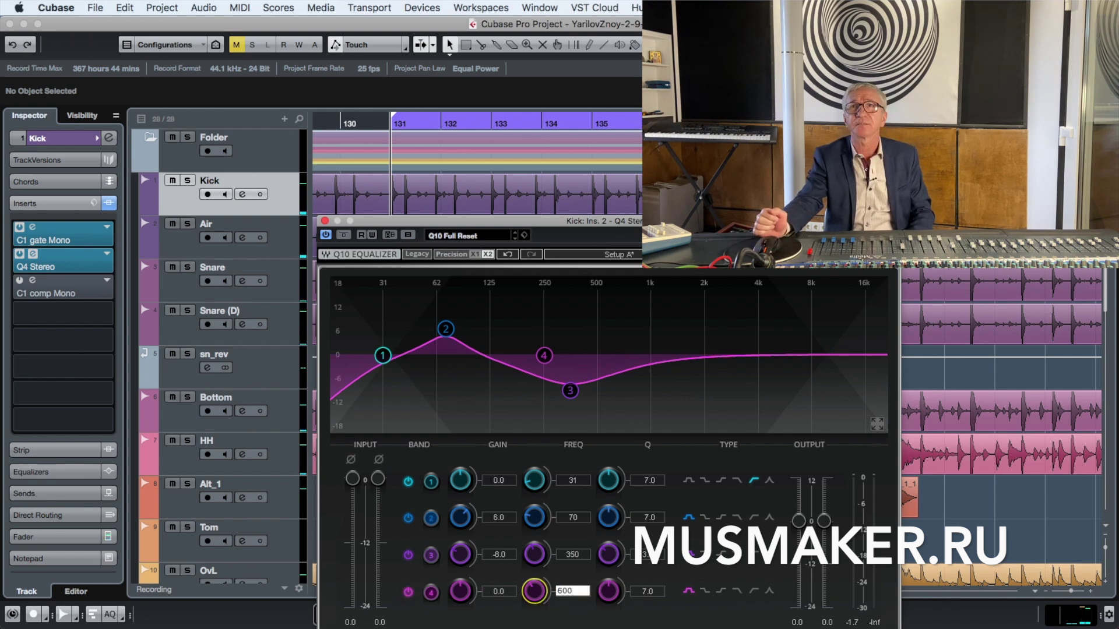
{"action": "key", "text": "Return"}
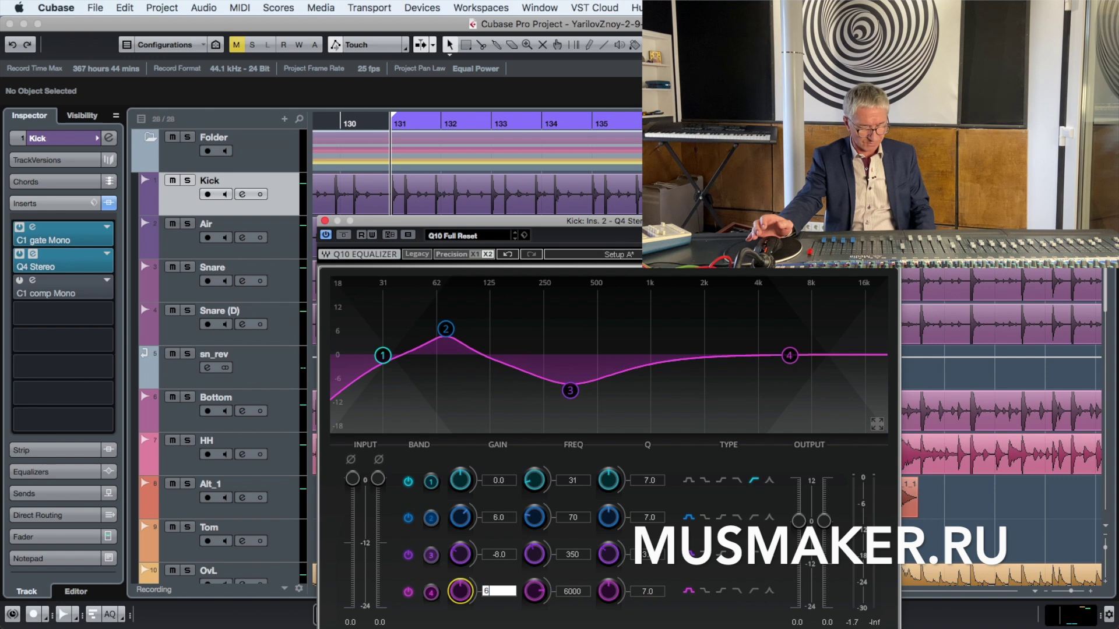
{"action": "type", "text": "6"}
{"action": "key", "text": "Return"}
{"action": "key", "text": "space"}
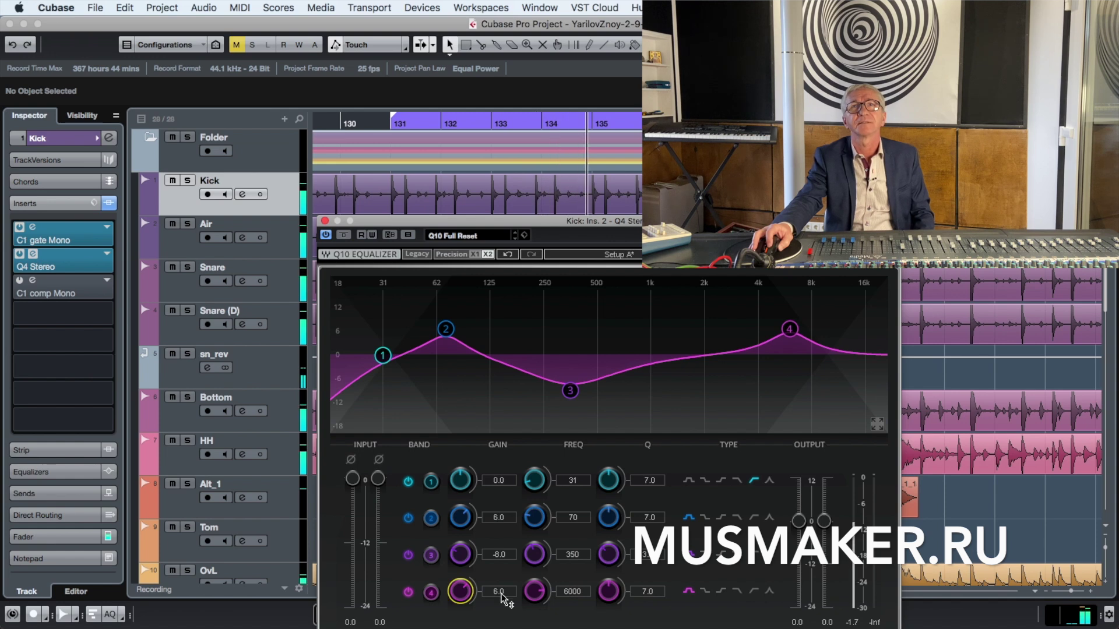
Refine equalizer band 4 to a gain of 4, a frequency of 8000 Hz and a Q of 3
{"action": "left_click", "coordinate": [500, 592]}
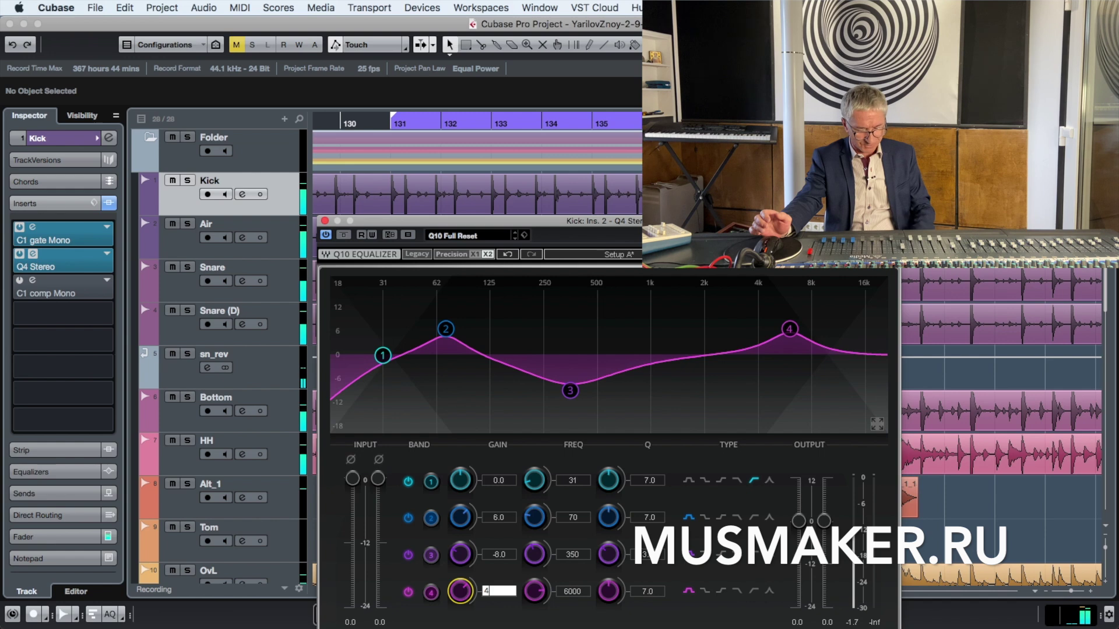
{"action": "key", "text": "Return"}
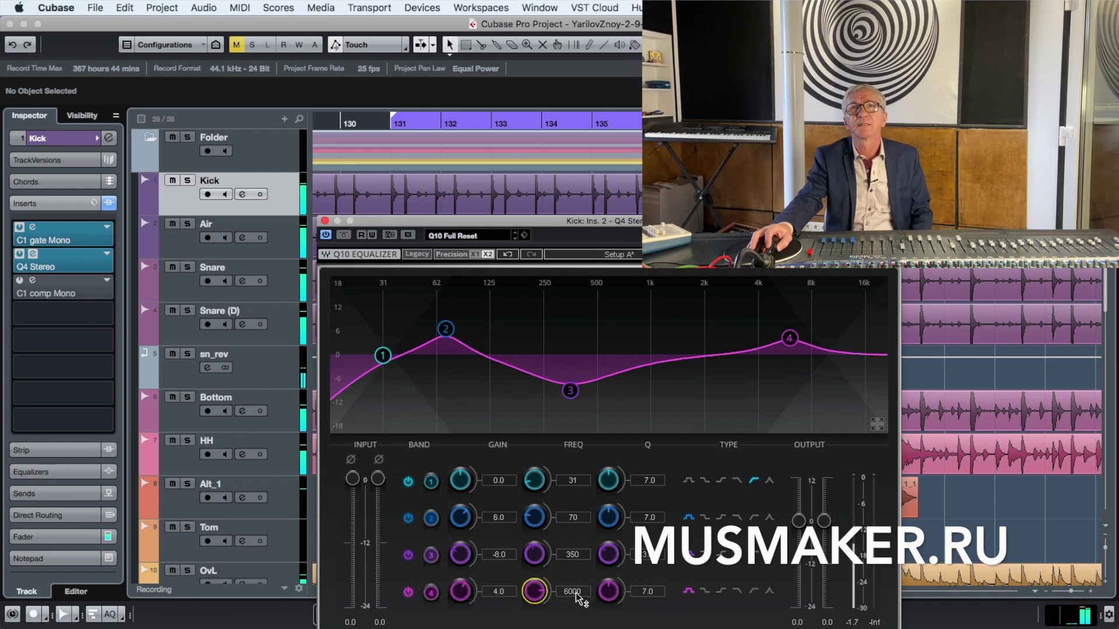
{"action": "type", "text": "8000"}
{"action": "key", "text": "Return"}
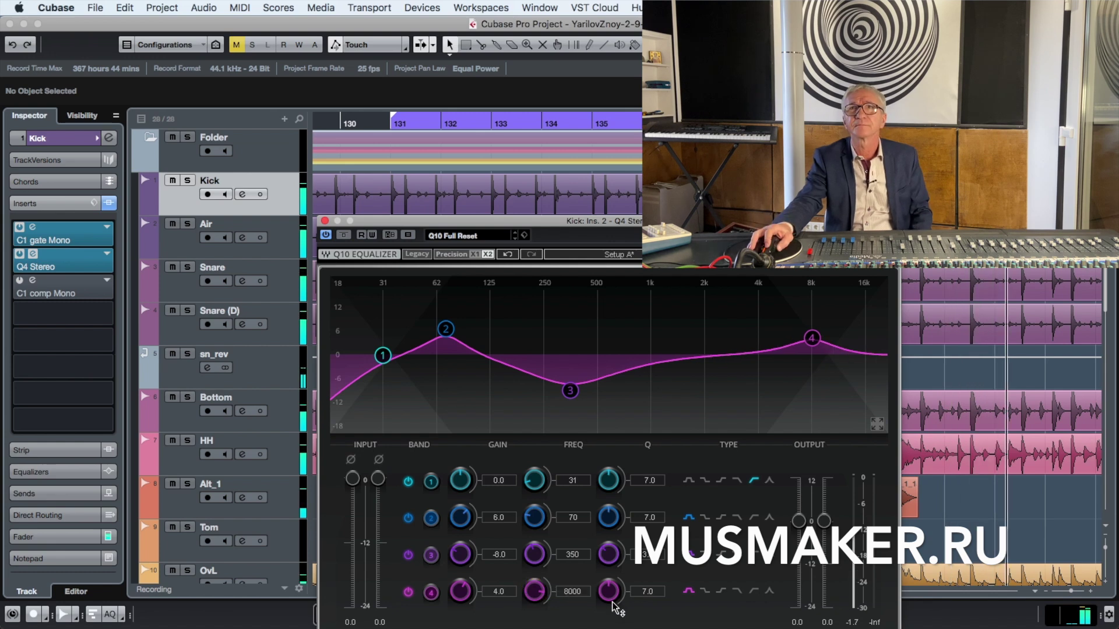
{"action": "left_click_drag", "start_coordinate": [648, 593], "coordinate": [648, 595]}
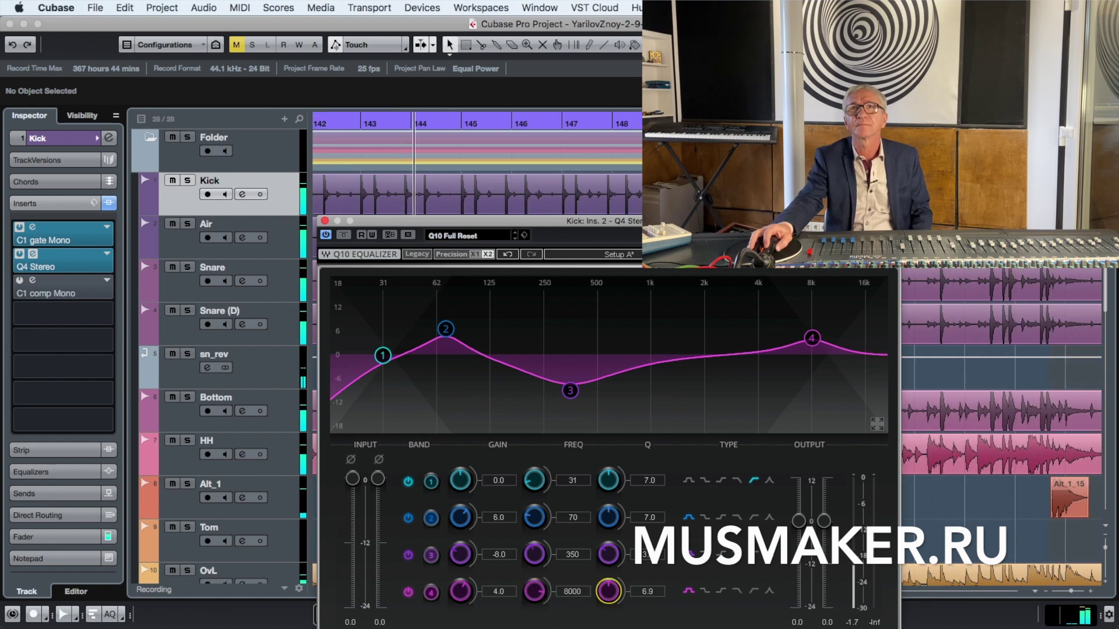
{"action": "double_click", "coordinate": [655, 591]}
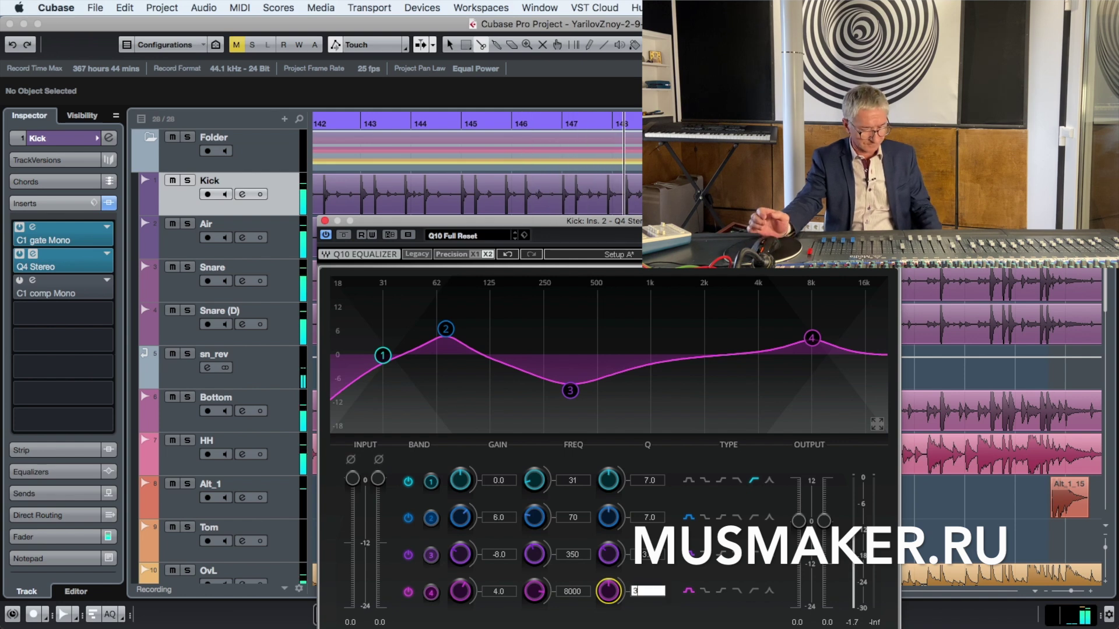
{"action": "key", "text": "Return"}
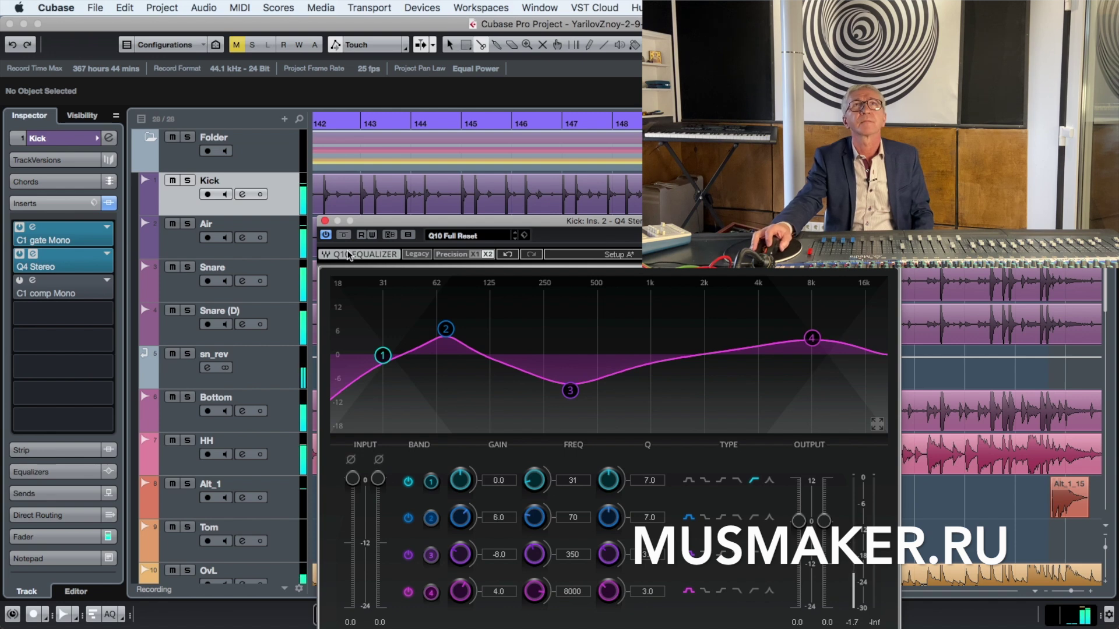
Compare the Kick loop with the four-band equalizer bypassed and active
{"action": "left_click", "coordinate": [344, 235]}
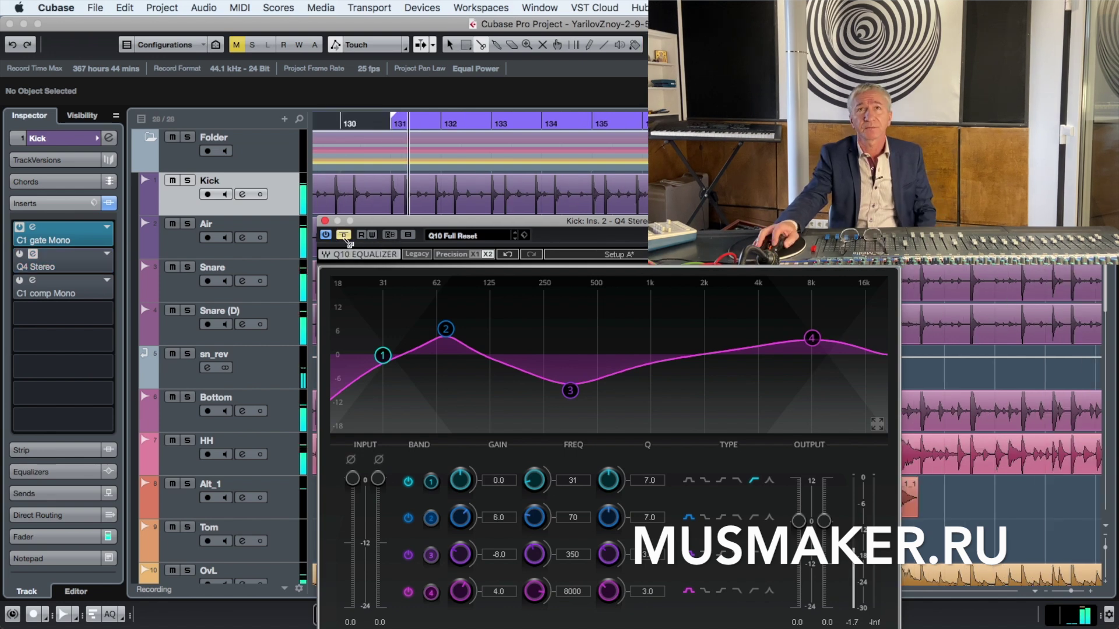
{"action": "left_click", "coordinate": [344, 235]}
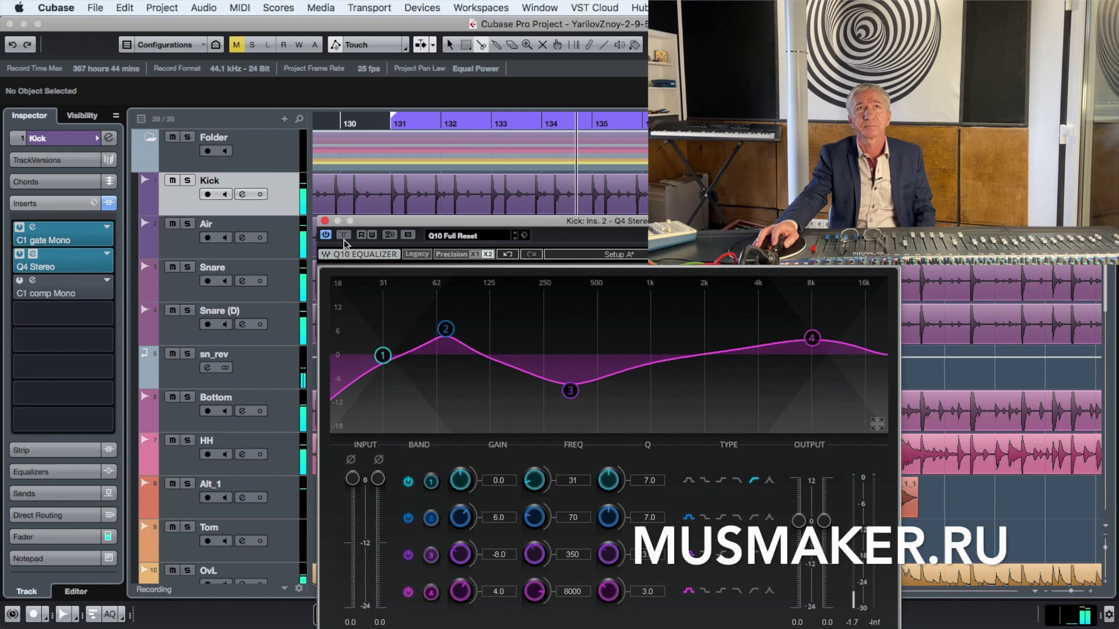
{"action": "left_click", "coordinate": [344, 236]}
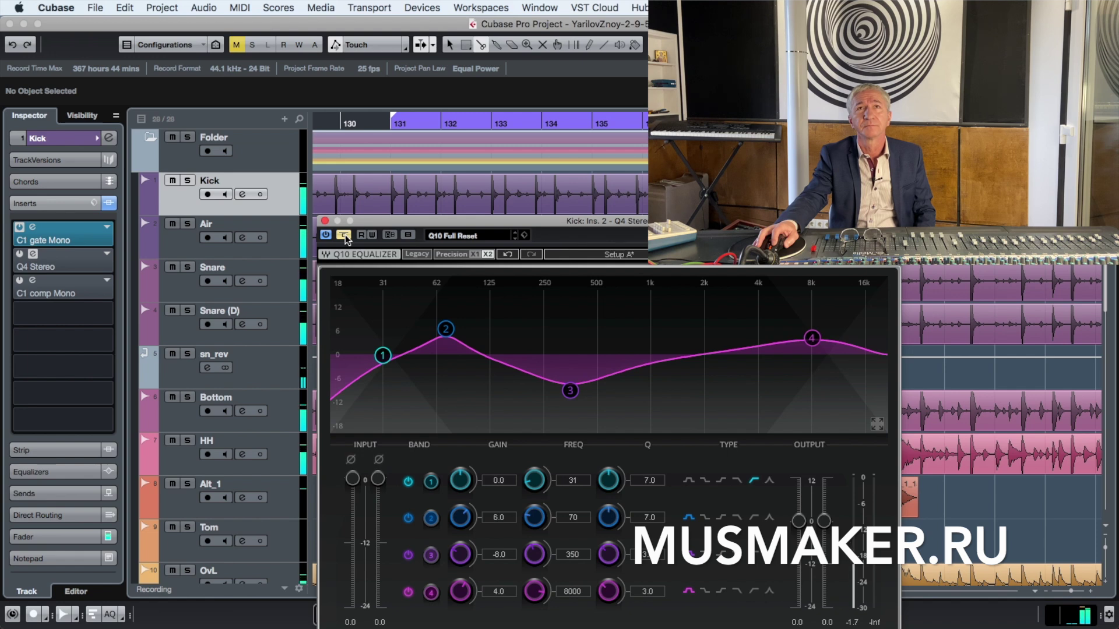
{"action": "left_click", "coordinate": [345, 236]}
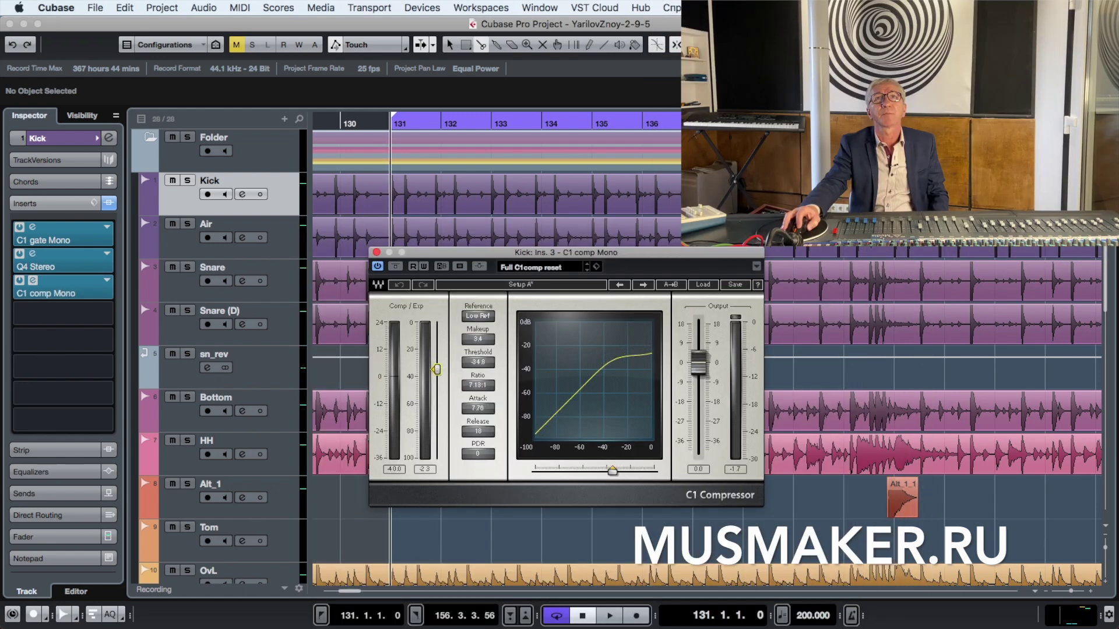
Set the Kick compressor's threshold to -37.1 and play the loop with the compressor bypassed, then active
{"action": "left_click", "coordinate": [395, 267]}
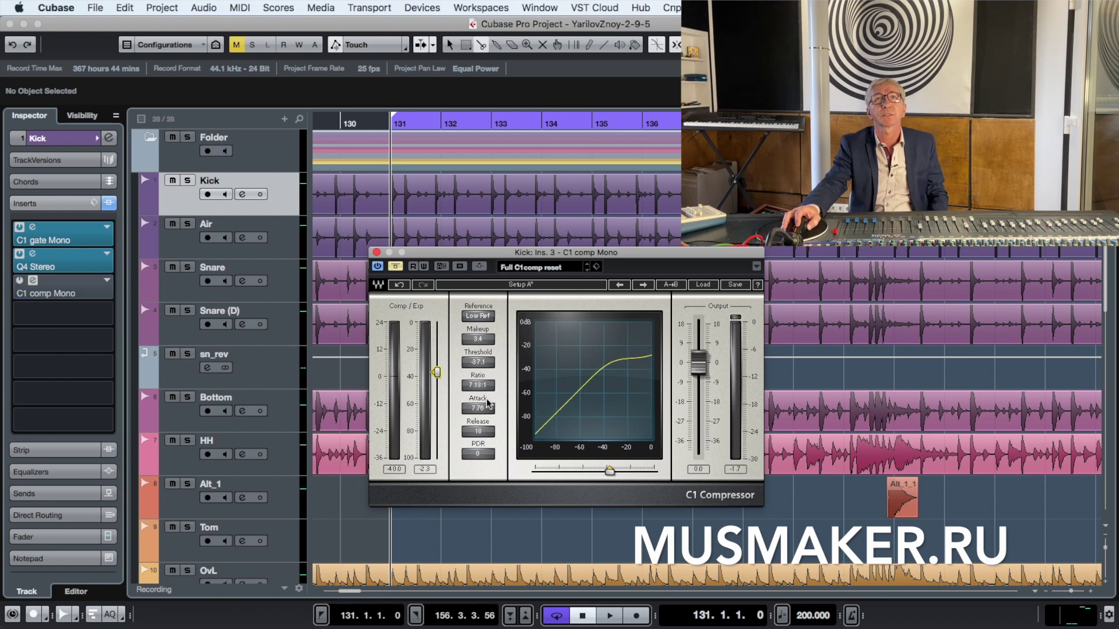
{"action": "key", "text": "space"}
{"action": "left_click", "coordinate": [395, 267]}
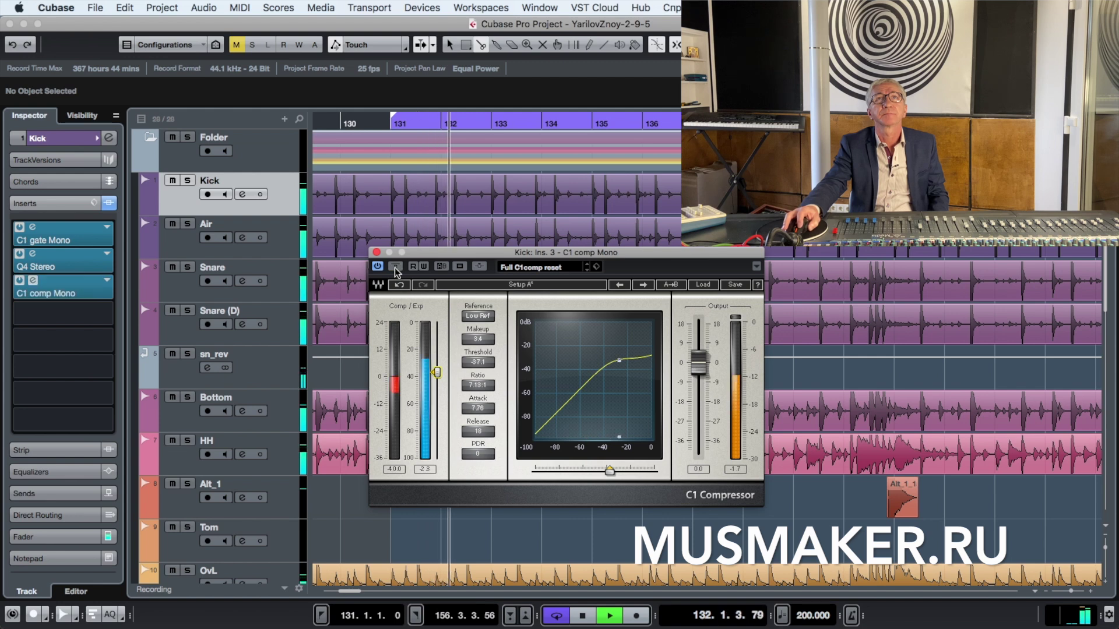
Try compressor attack times of 1 and 5, settle on 10, and set the release to 30
{"action": "left_click", "coordinate": [479, 408]}
{"action": "type", "text": "1"}
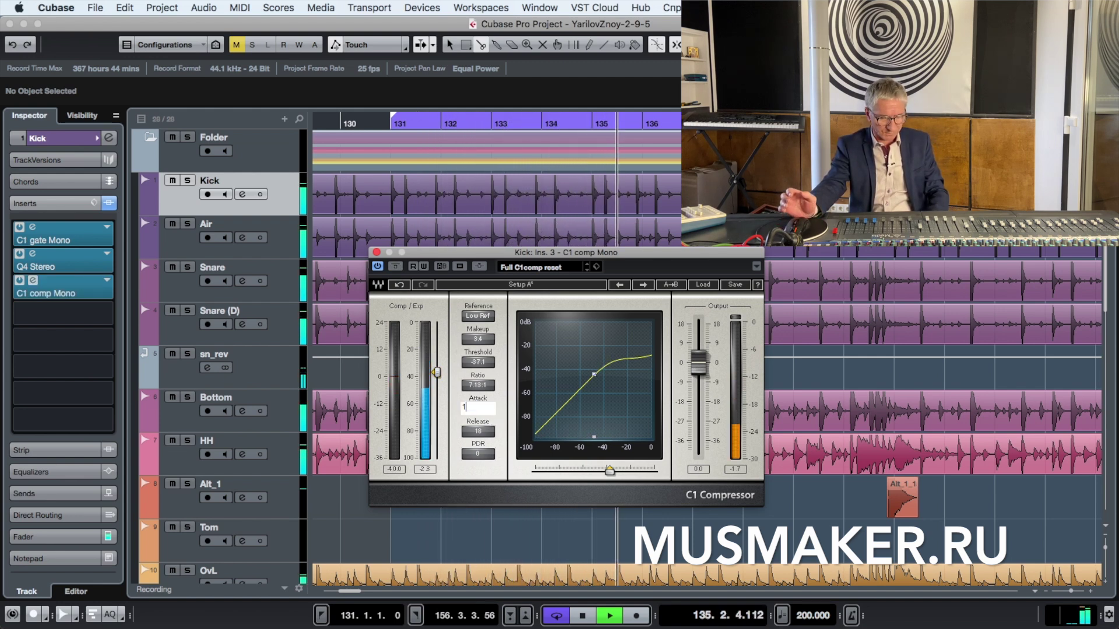
{"action": "key", "text": "Return"}
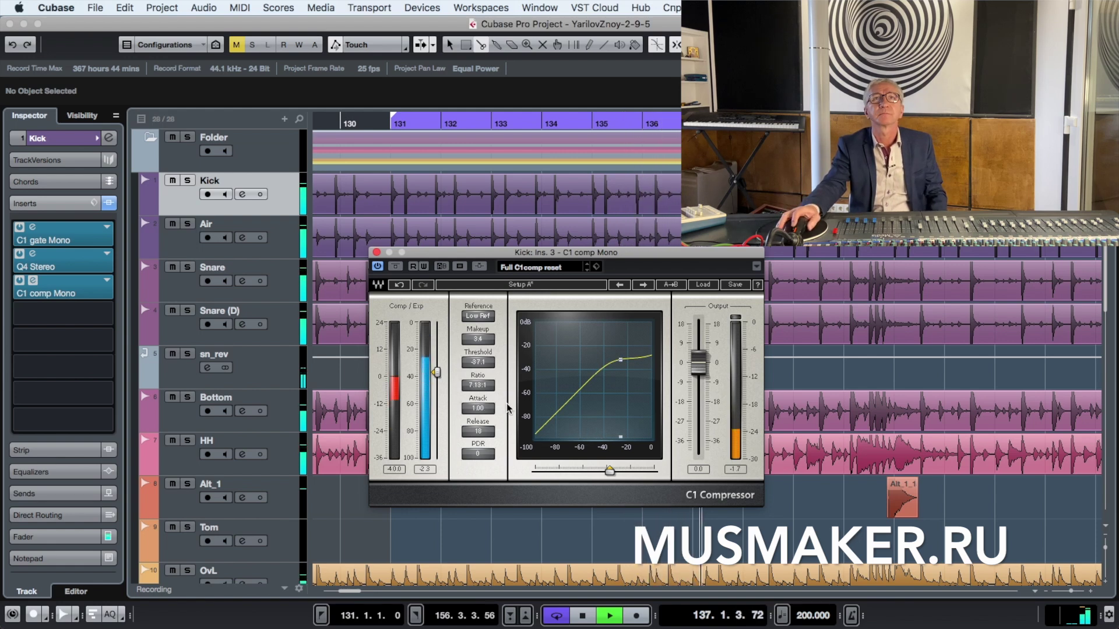
{"action": "type", "text": "5"}
{"action": "key", "text": "Return"}
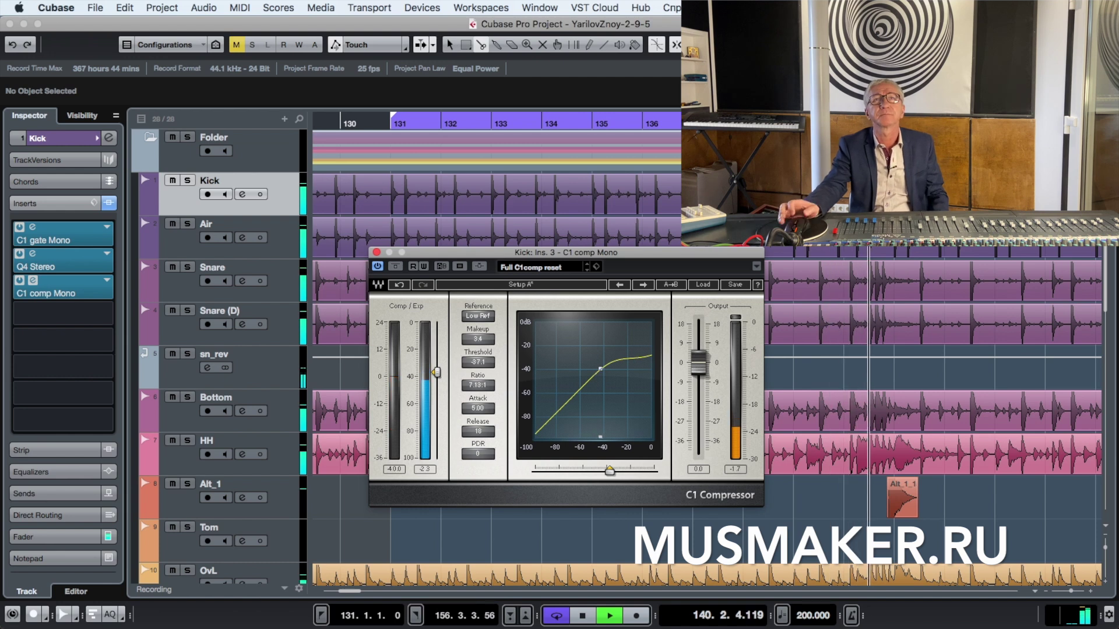
{"action": "left_click", "coordinate": [479, 408]}
{"action": "type", "text": "10"}
{"action": "key", "text": "Return"}
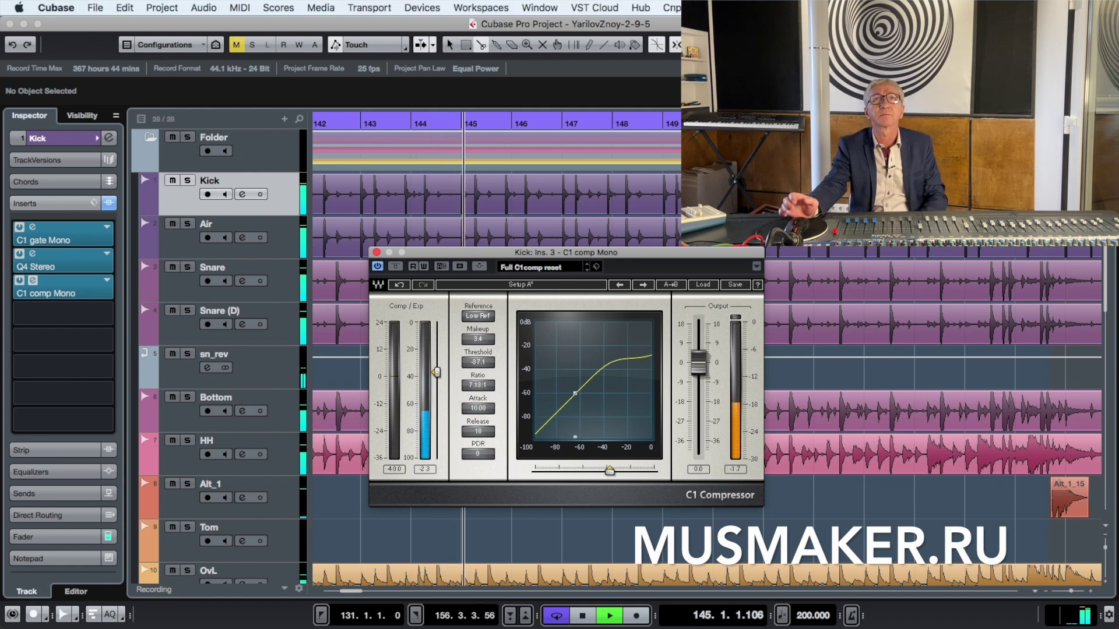
{"action": "left_click", "coordinate": [479, 432]}
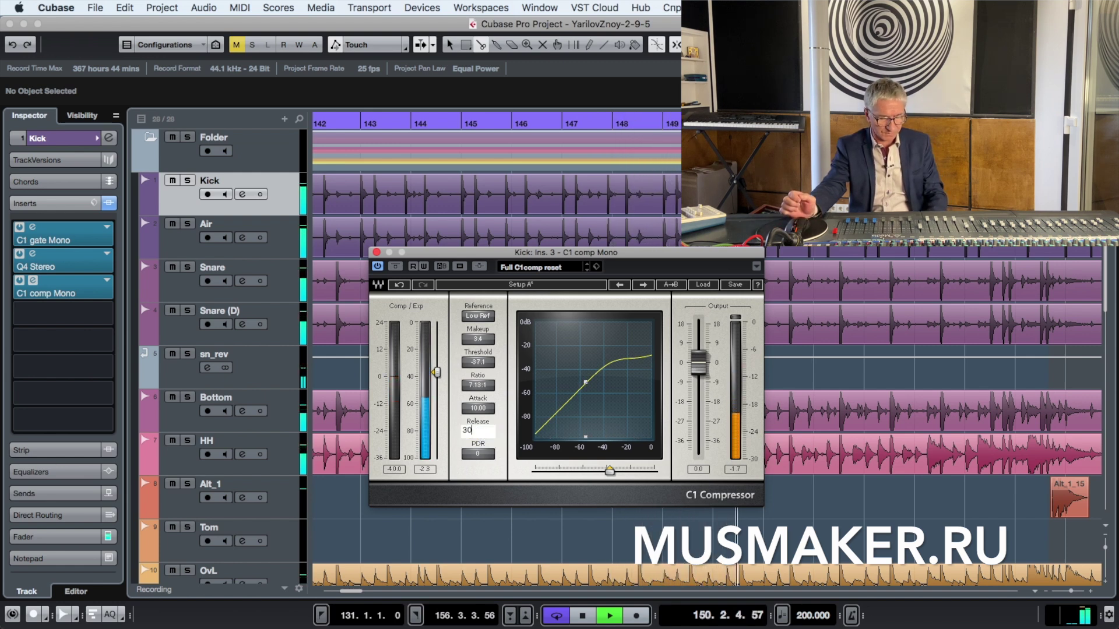
{"action": "key", "text": "Return"}
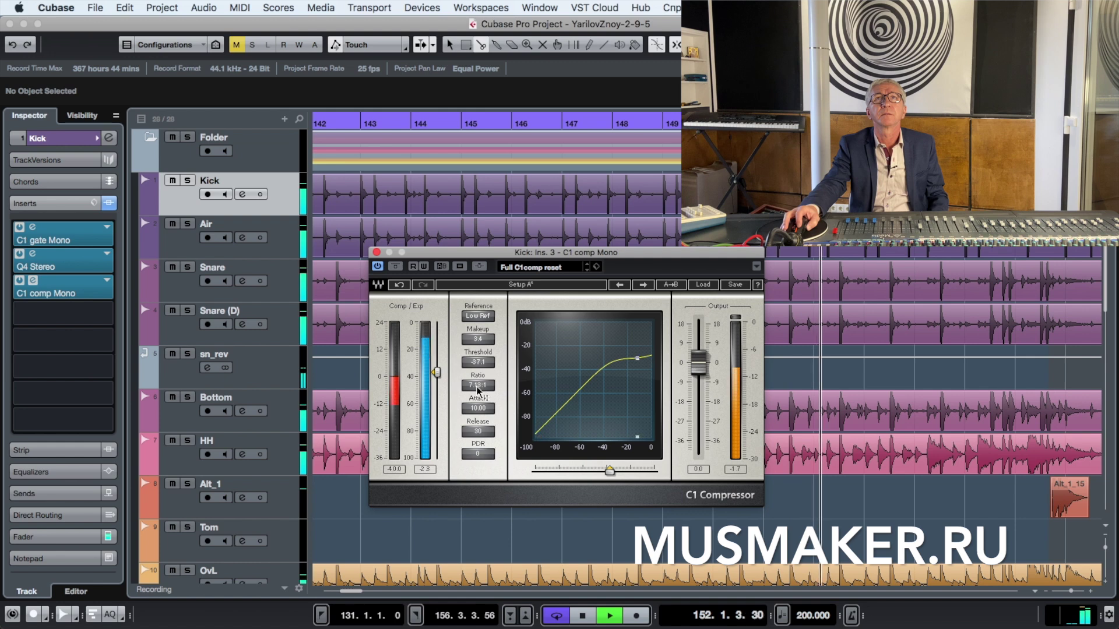
Compare the Kick with the compressor bypassed and active, and stop playback
{"action": "left_click", "coordinate": [395, 268]}
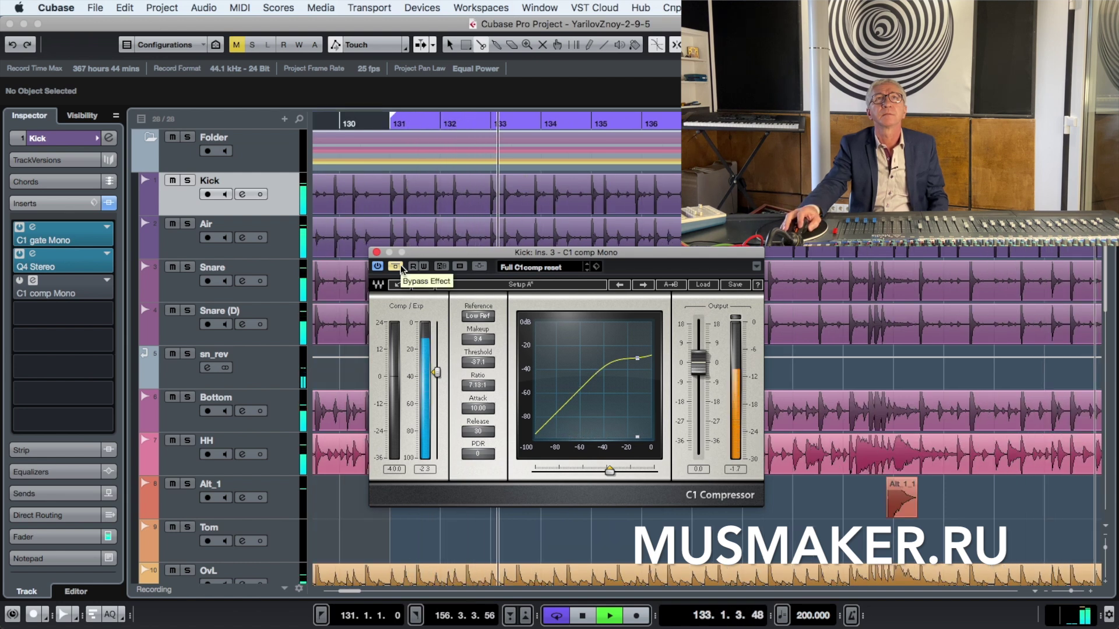
{"action": "left_click", "coordinate": [401, 266]}
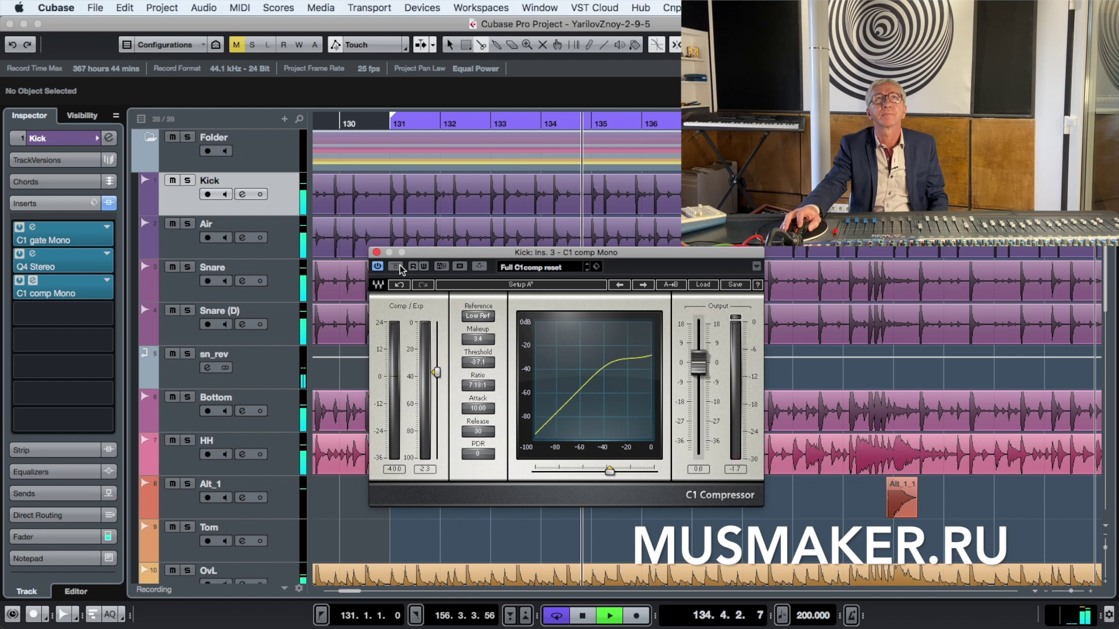
{"action": "key", "text": "space"}
Move the compressor window aside, duplicate the Kick track, and play the loop with both Kick tracks soloed
{"action": "left_click_drag", "start_coordinate": [428, 254], "coordinate": [577, 281]}
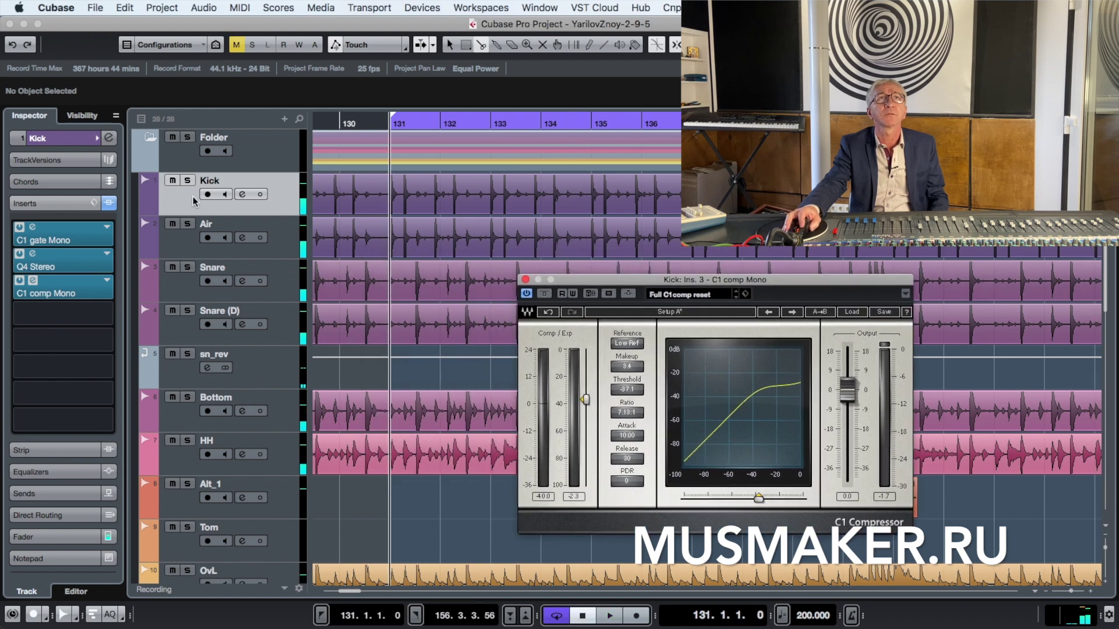
{"action": "right_click", "coordinate": [185, 204]}
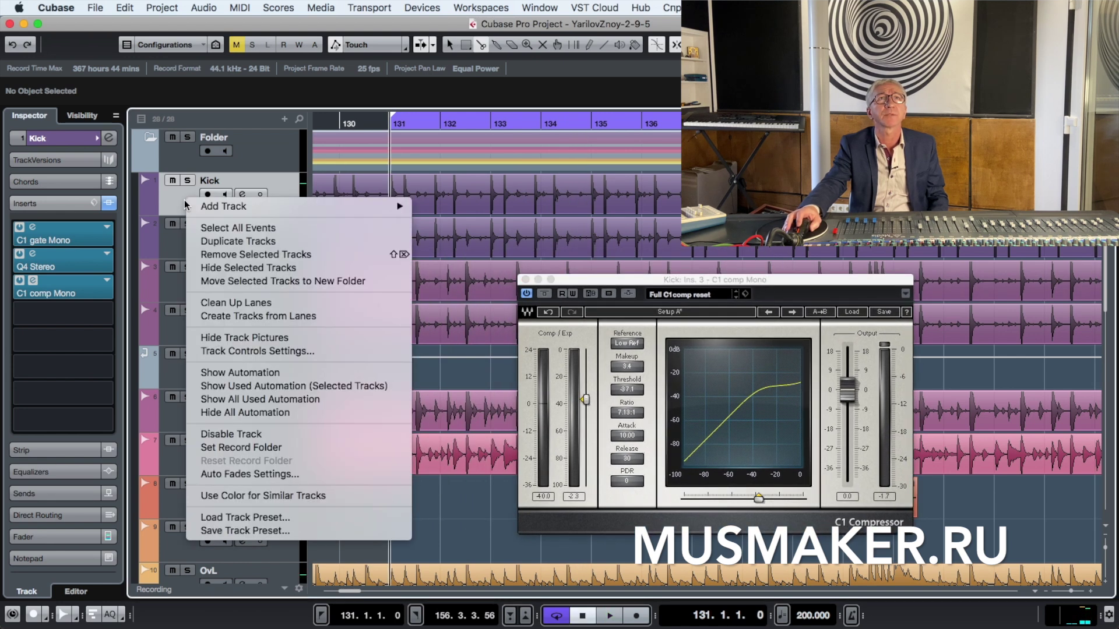
{"action": "left_click", "coordinate": [224, 241]}
{"action": "key", "text": "space"}
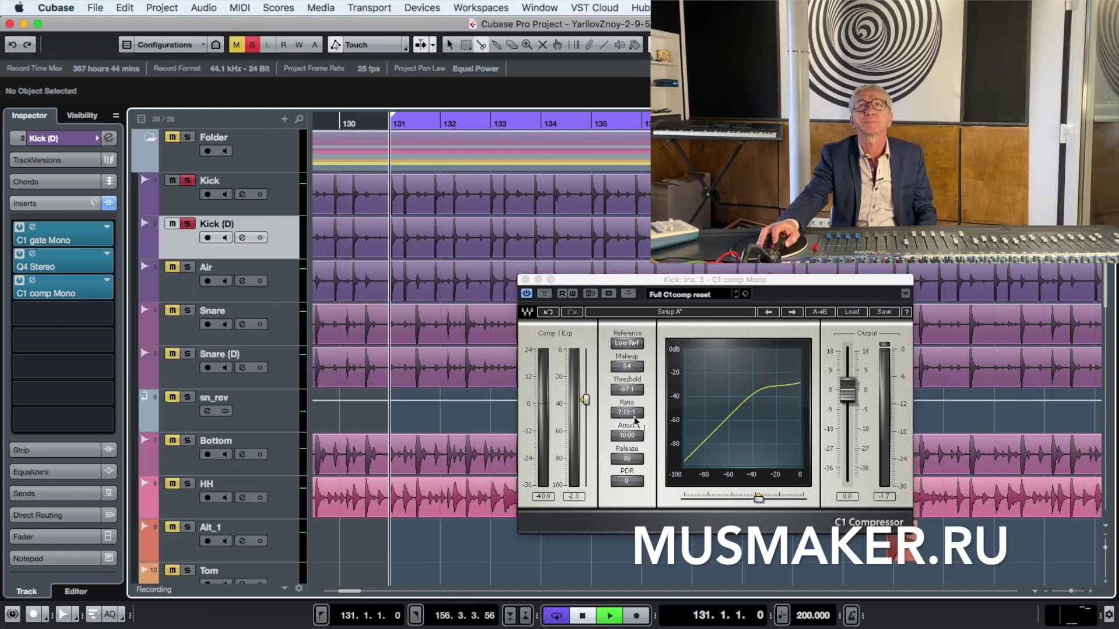
Compare the original Kick on its own with the layered pair by switching the duplicate's solo off and on
{"action": "left_click", "coordinate": [188, 225]}
{"action": "left_click", "coordinate": [188, 224]}
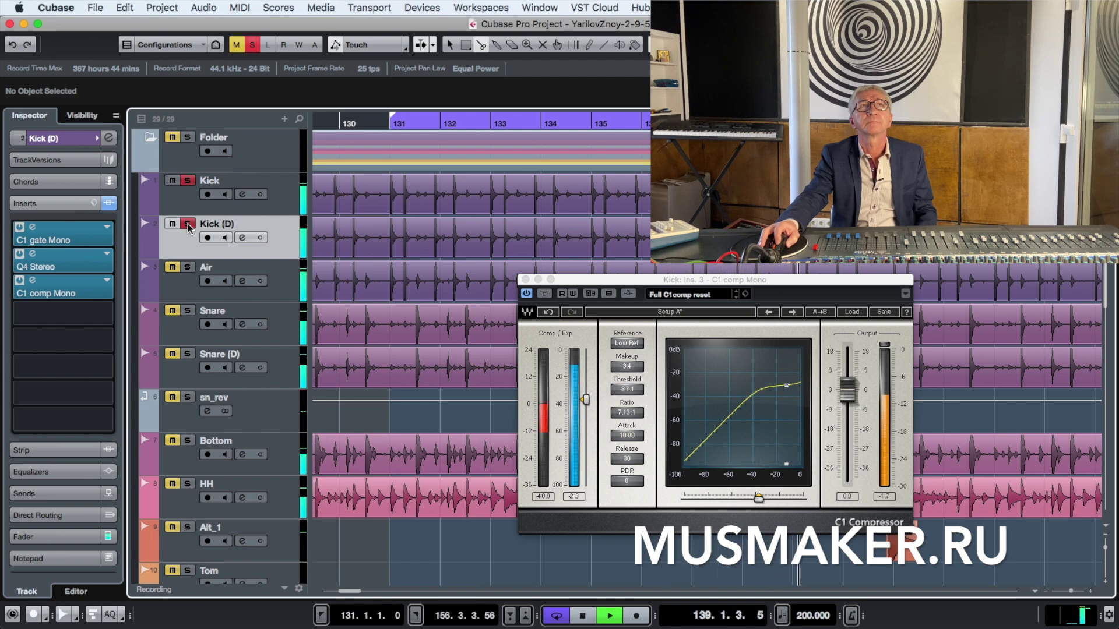
{"action": "left_click", "coordinate": [188, 225]}
{"action": "left_click", "coordinate": [188, 225]}
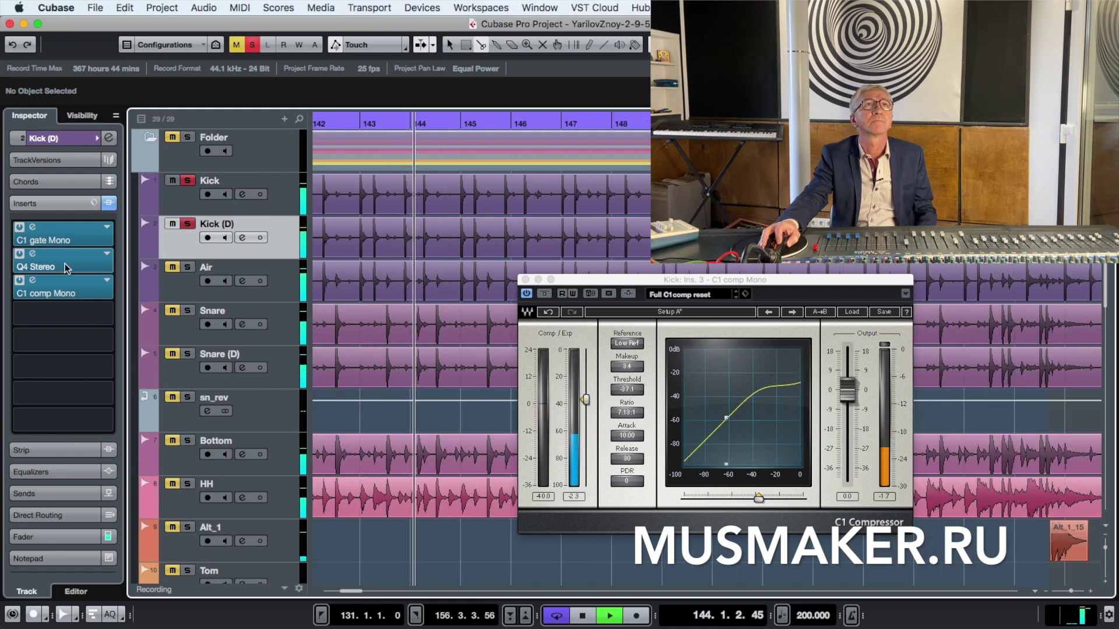
Turn off the C1 compressor insert on the Kick (D) track and open that track's Q4 equalizer
{"action": "left_click", "coordinate": [20, 281]}
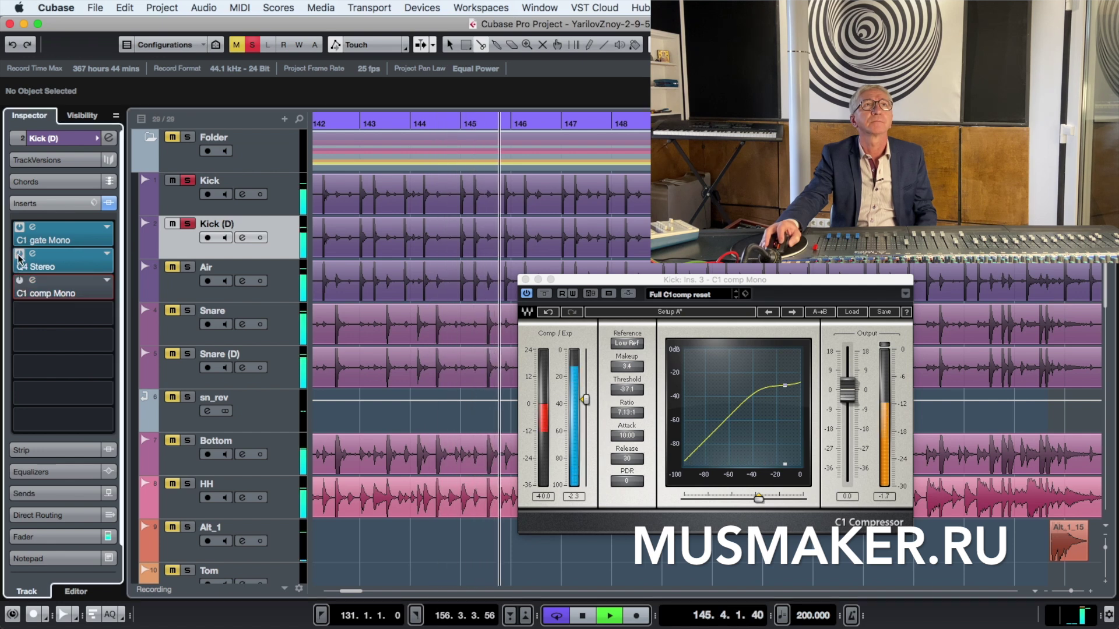
{"action": "left_click", "coordinate": [50, 265]}
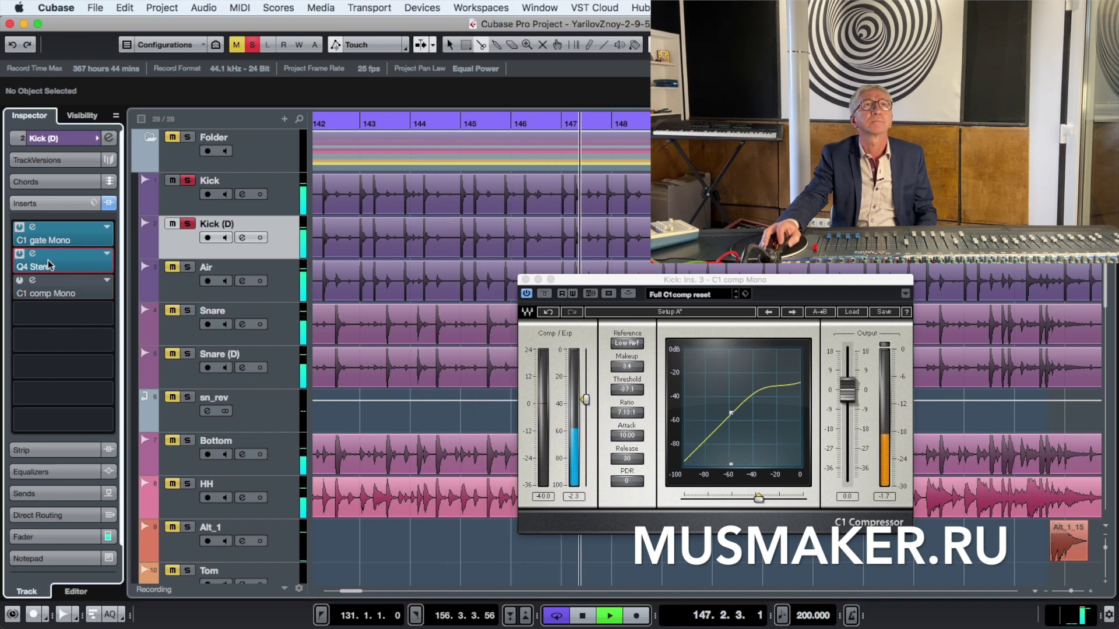
{"action": "left_click", "coordinate": [49, 266]}
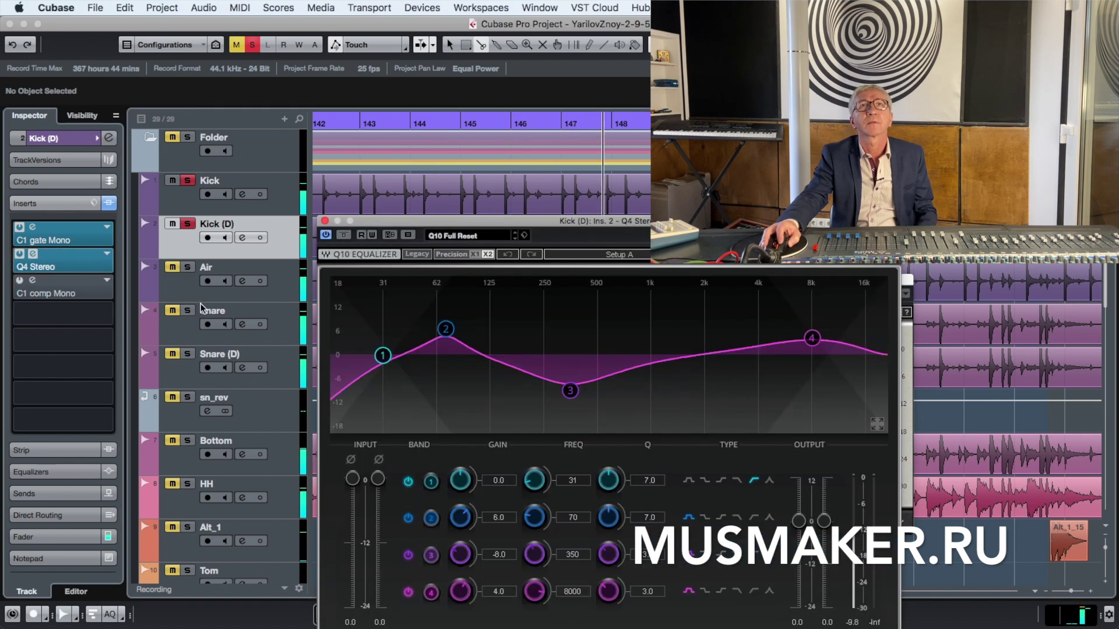
Change Kick (D)'s equalizer band 4 to a high shelf at about 2538 Hz with a gain of about -7.1, and unsolo the track
{"action": "left_click", "coordinate": [408, 593]}
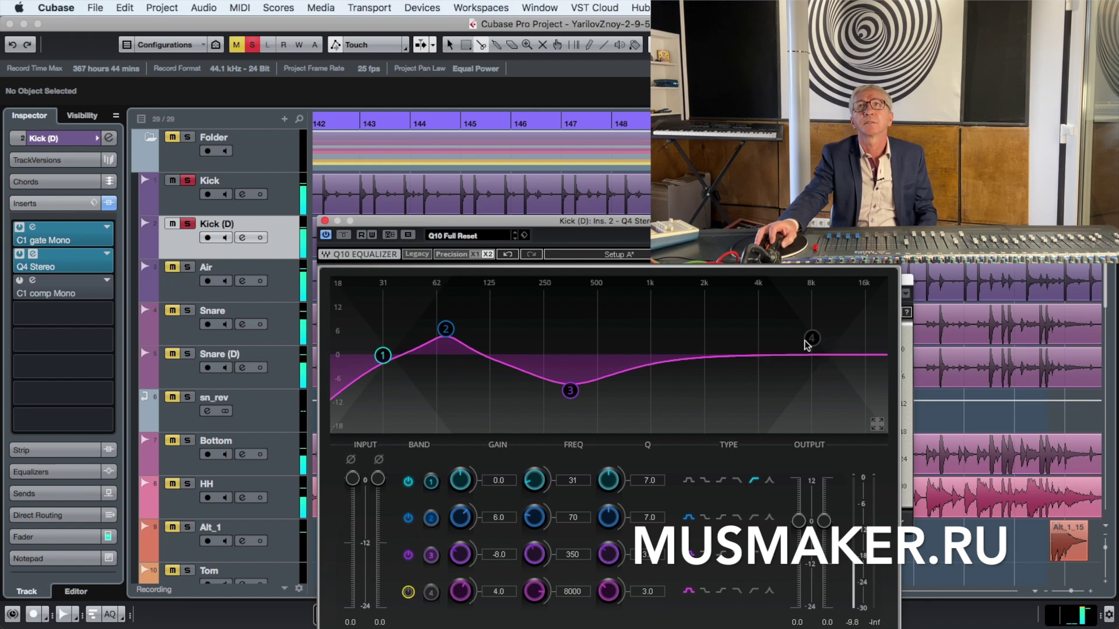
{"action": "left_click", "coordinate": [721, 592]}
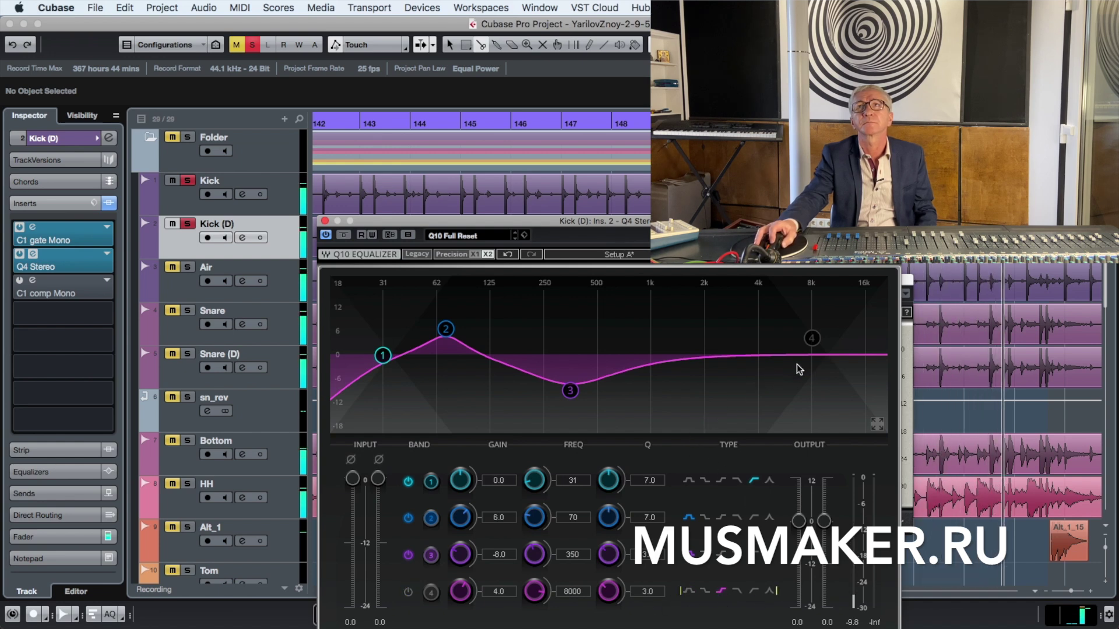
{"action": "left_click", "coordinate": [409, 592]}
{"action": "left_click_drag", "start_coordinate": [812, 339], "coordinate": [723, 386]}
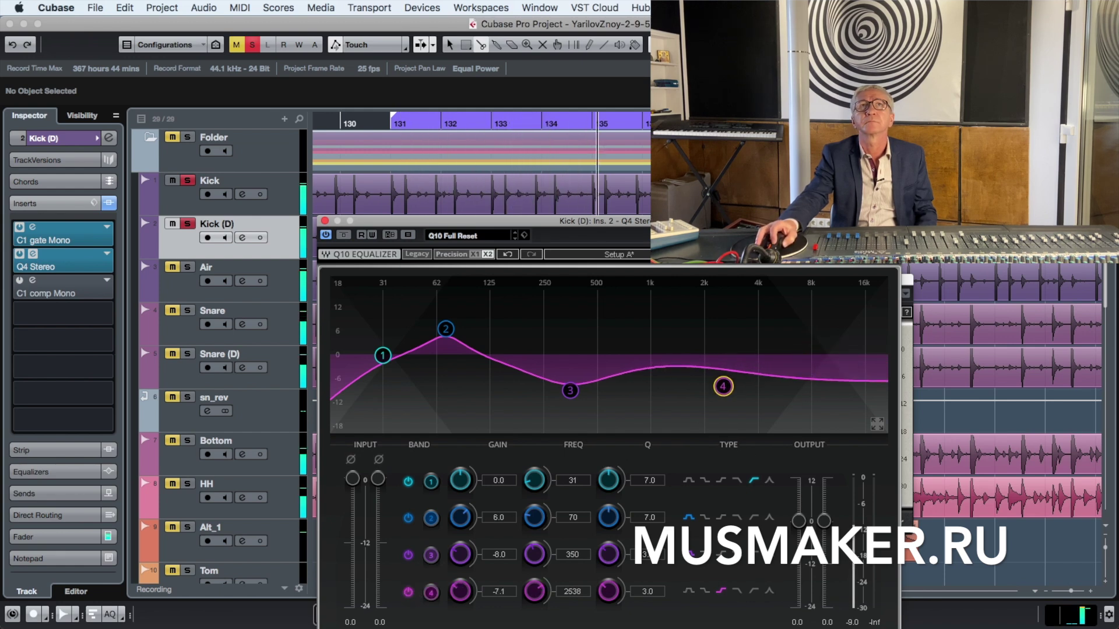
{"action": "left_click", "coordinate": [188, 225]}
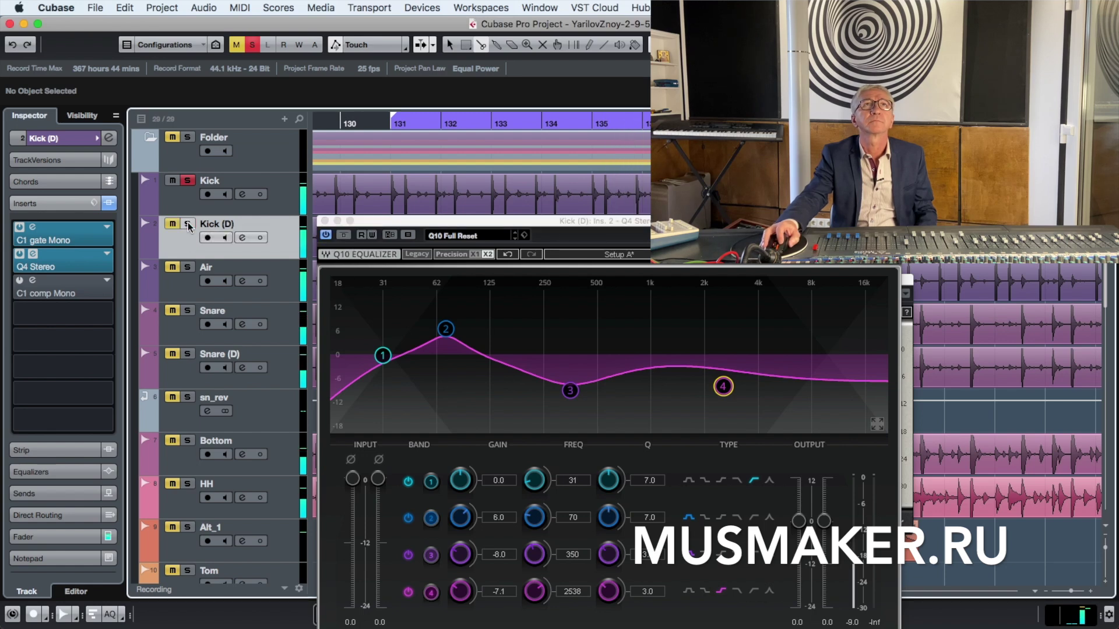
Turn off the C1 gate insert on Kick (D) and toggle that track's solo to compare the Kick alone with the layered pair
{"action": "left_click", "coordinate": [19, 229]}
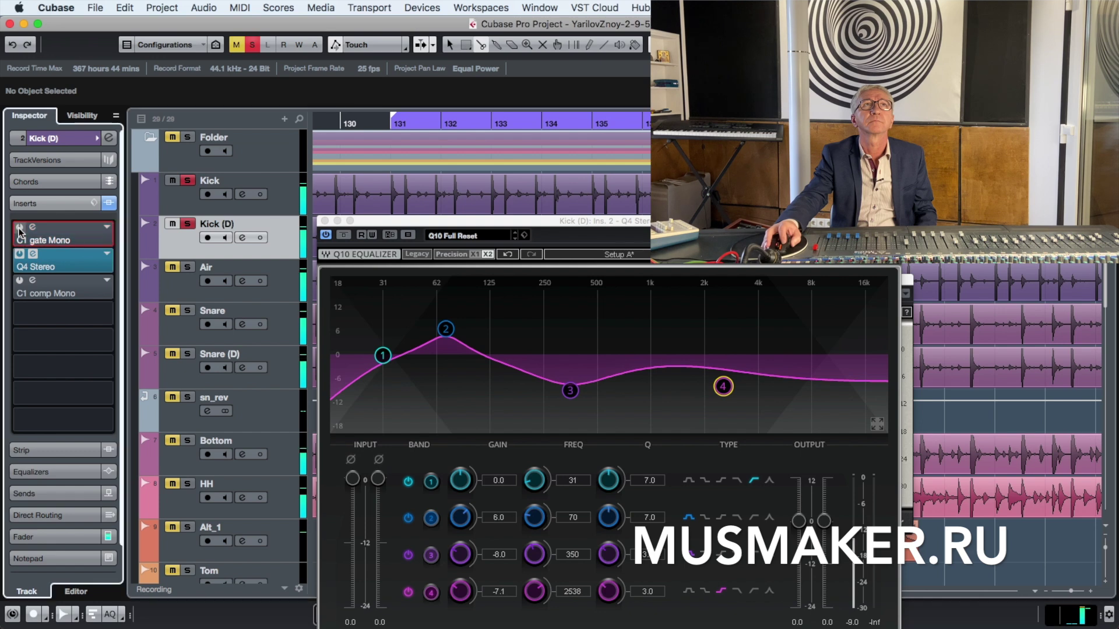
{"action": "left_click", "coordinate": [188, 225]}
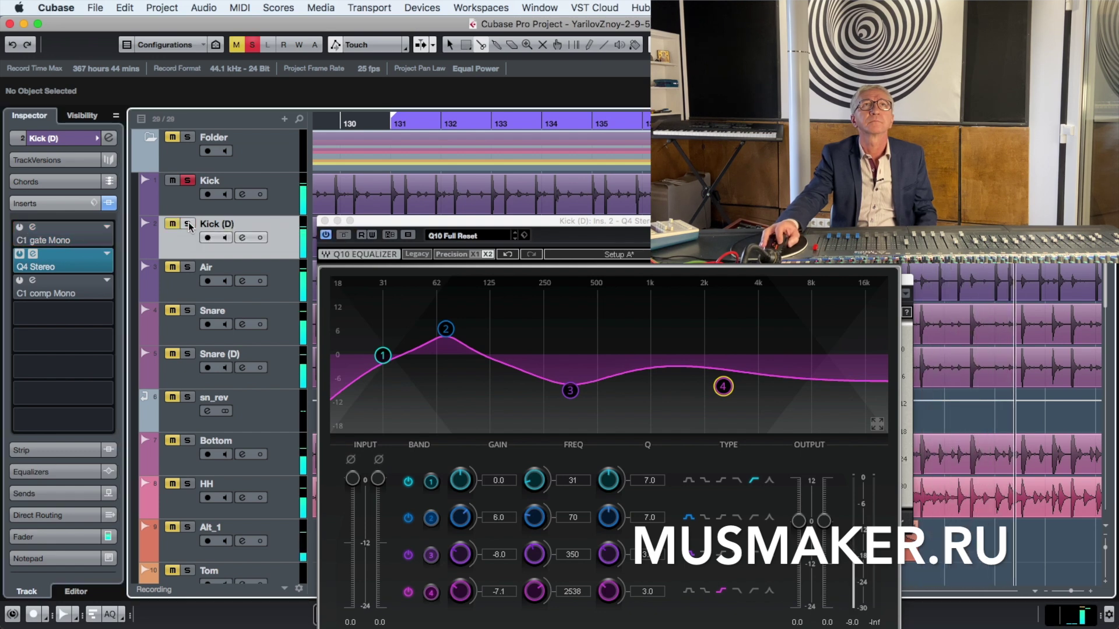
{"action": "left_click", "coordinate": [188, 225]}
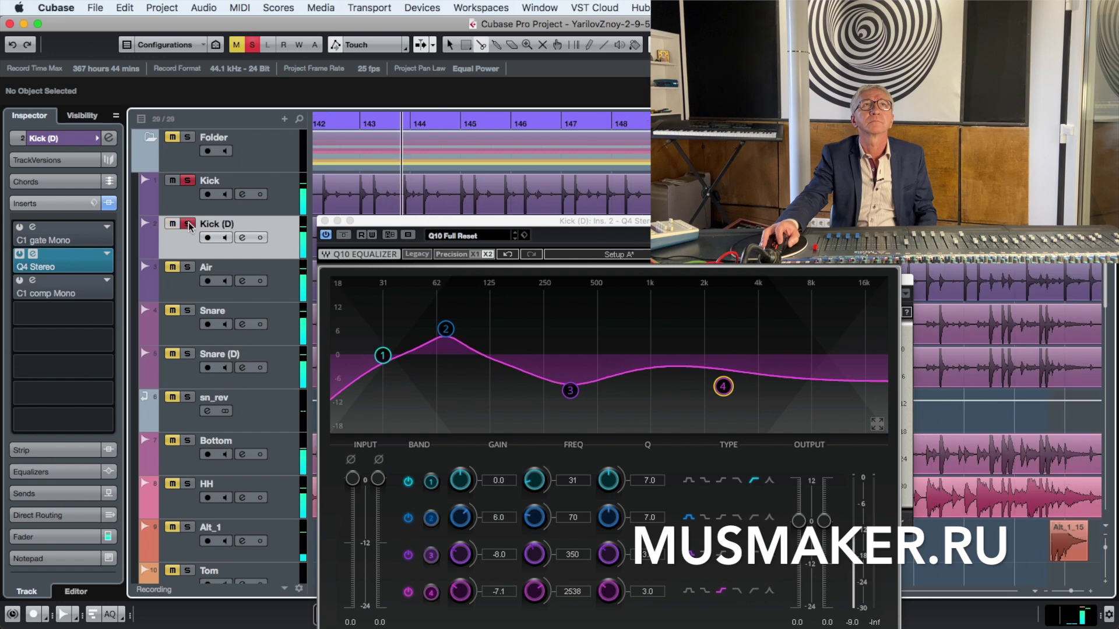
Reset Kick (D)'s volume to 0.00 and raise its equalizer band 2 gain to about 6.9
{"action": "double_click", "coordinate": [71, 140]}
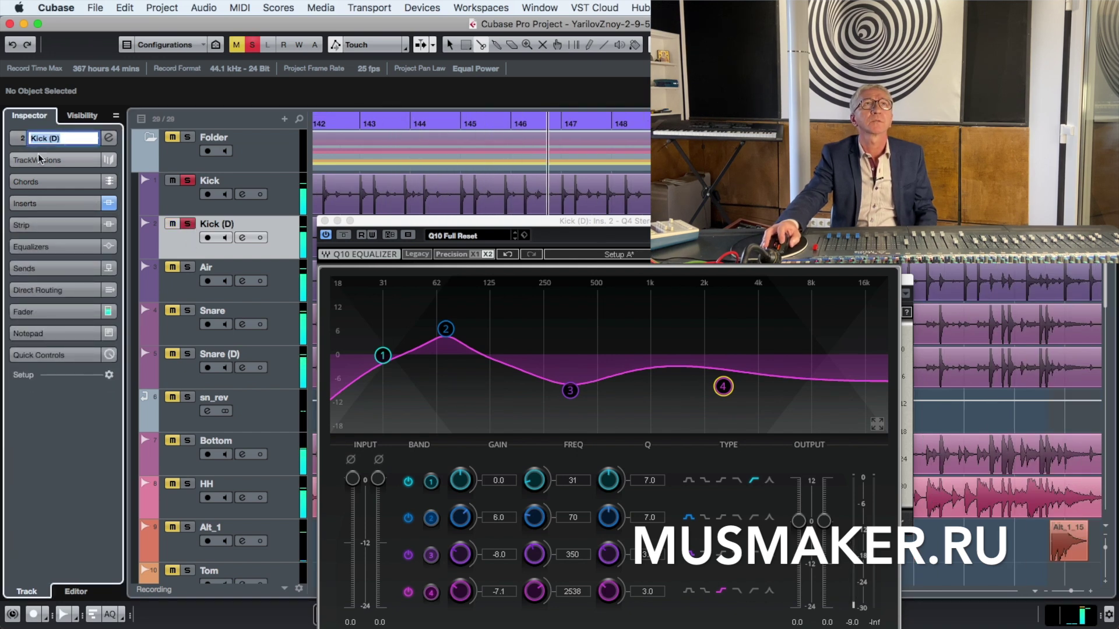
{"action": "left_click", "coordinate": [21, 139]}
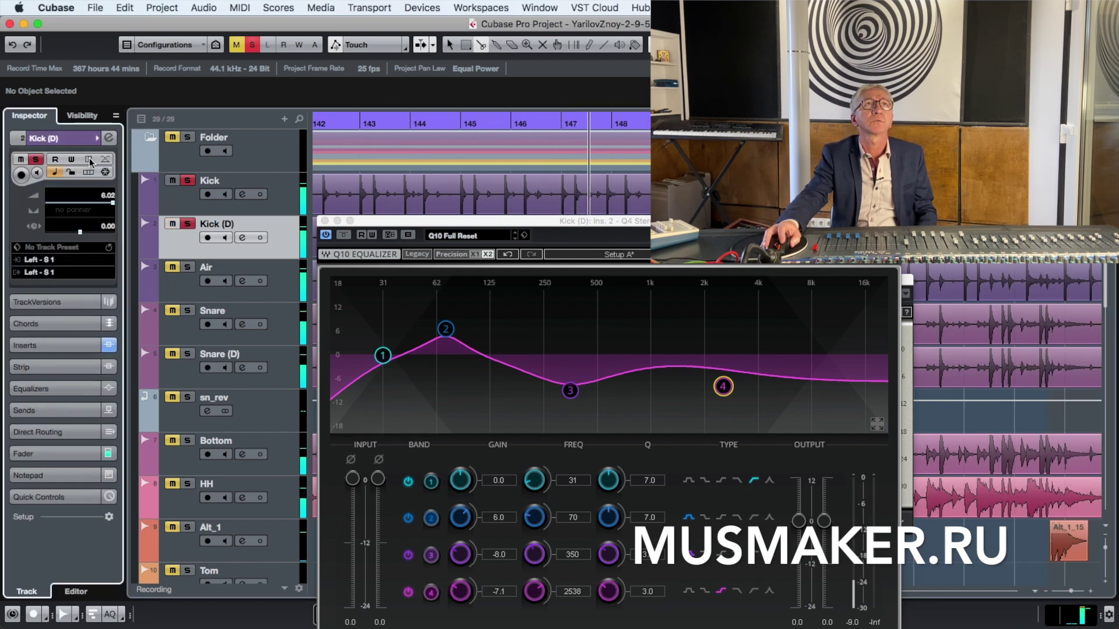
{"action": "left_click", "coordinate": [110, 202], "text": "super"}
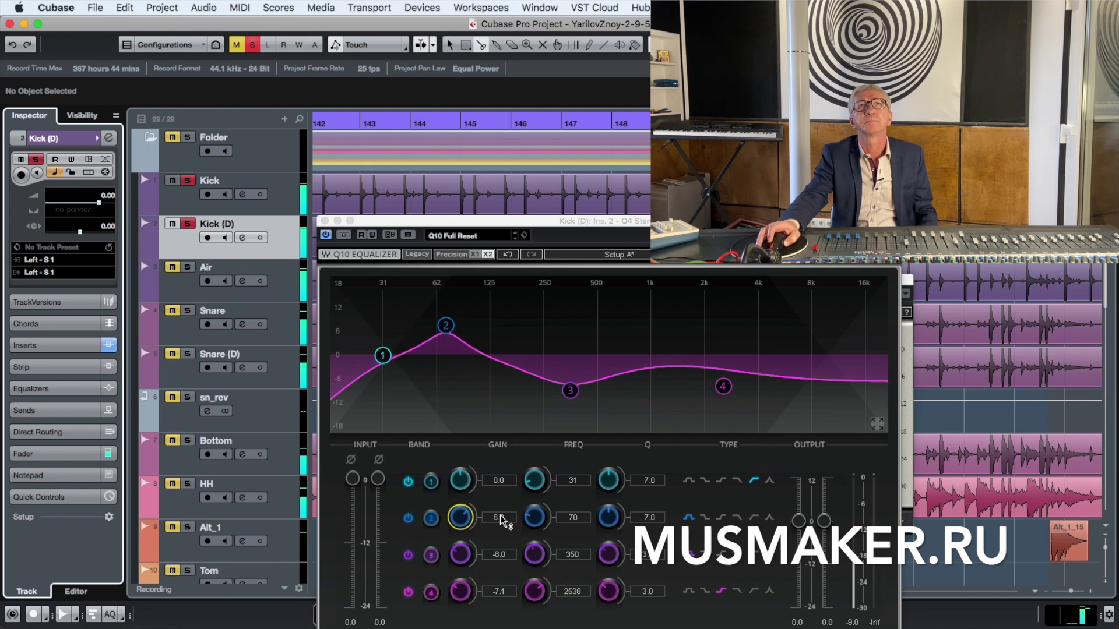
Unsolo Kick (D), close its equalizer, and audition the original Kick alone with its inserts bypassed and active
{"action": "left_click", "coordinate": [188, 224]}
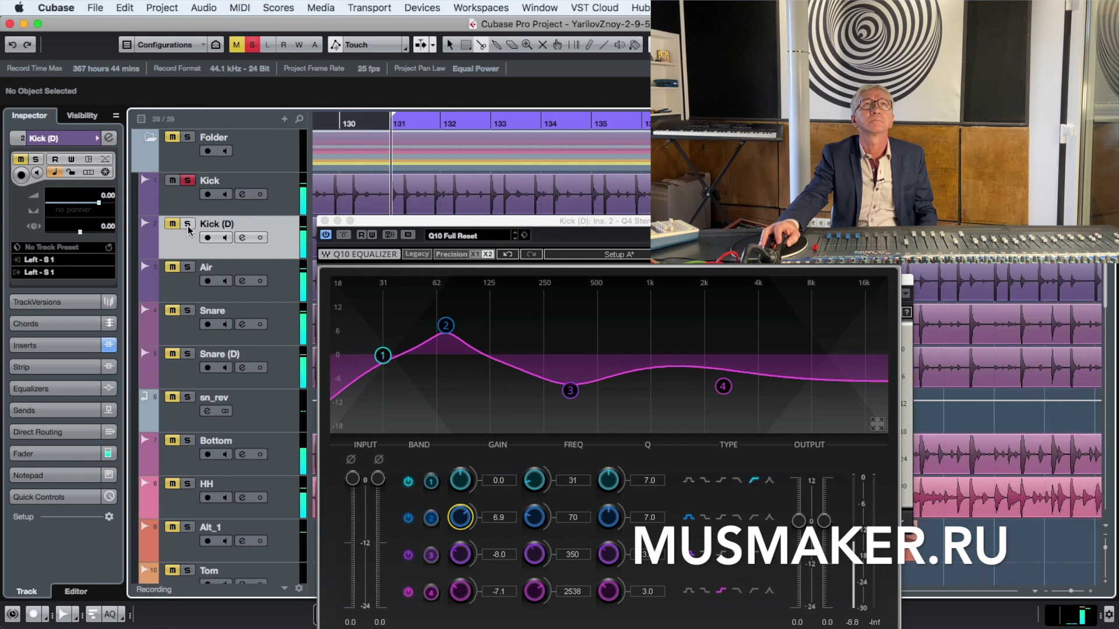
{"action": "left_click", "coordinate": [187, 202]}
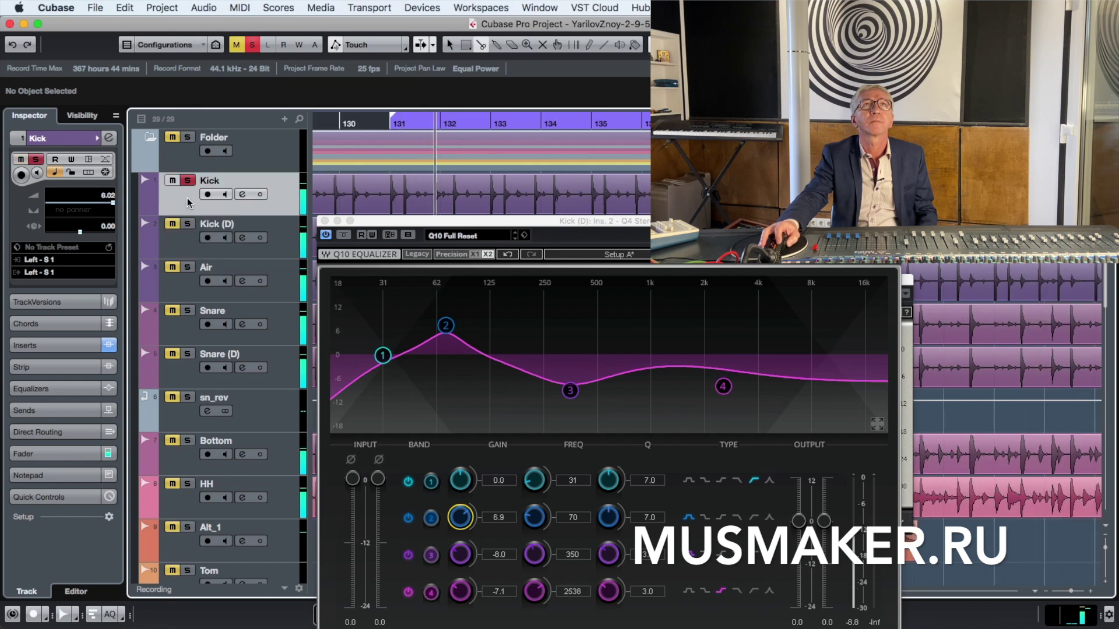
{"action": "left_click", "coordinate": [325, 221]}
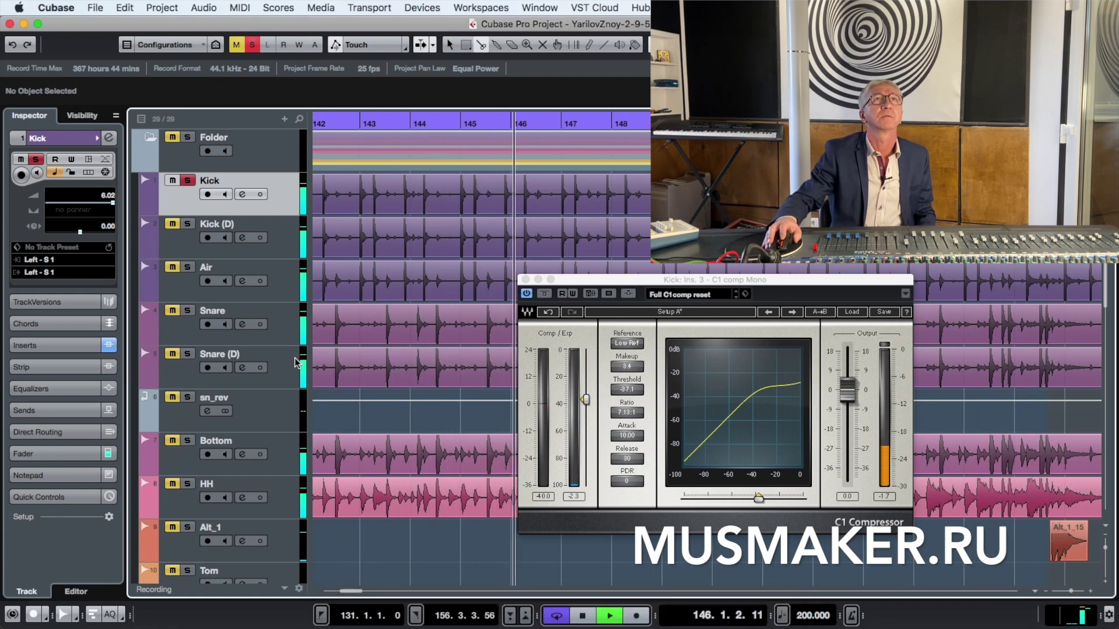
{"action": "left_click", "coordinate": [108, 345]}
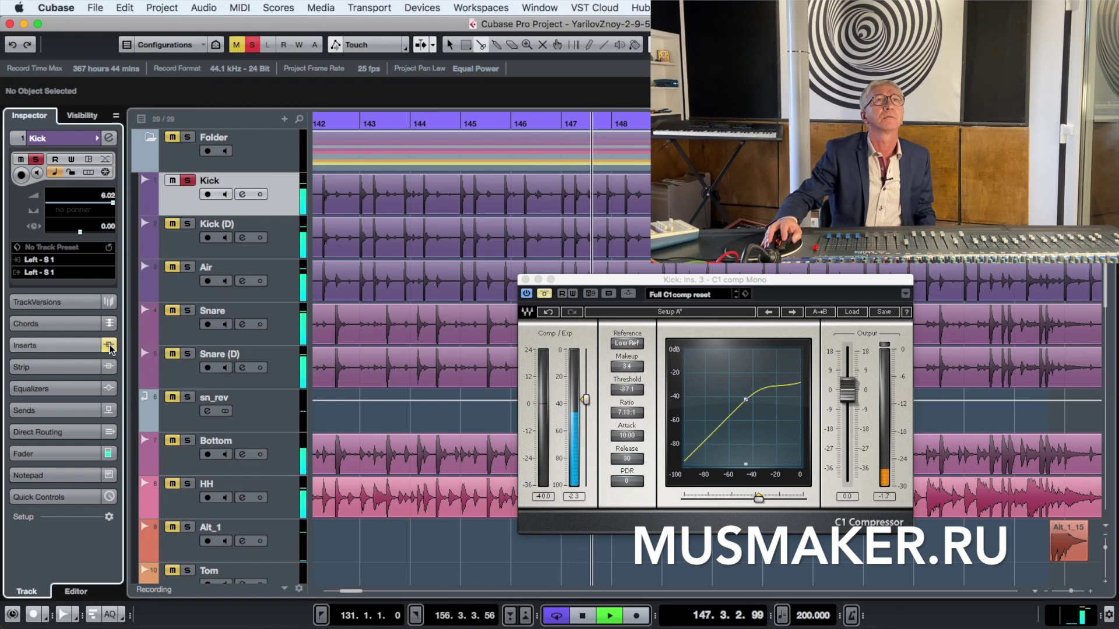
{"action": "left_click", "coordinate": [108, 345]}
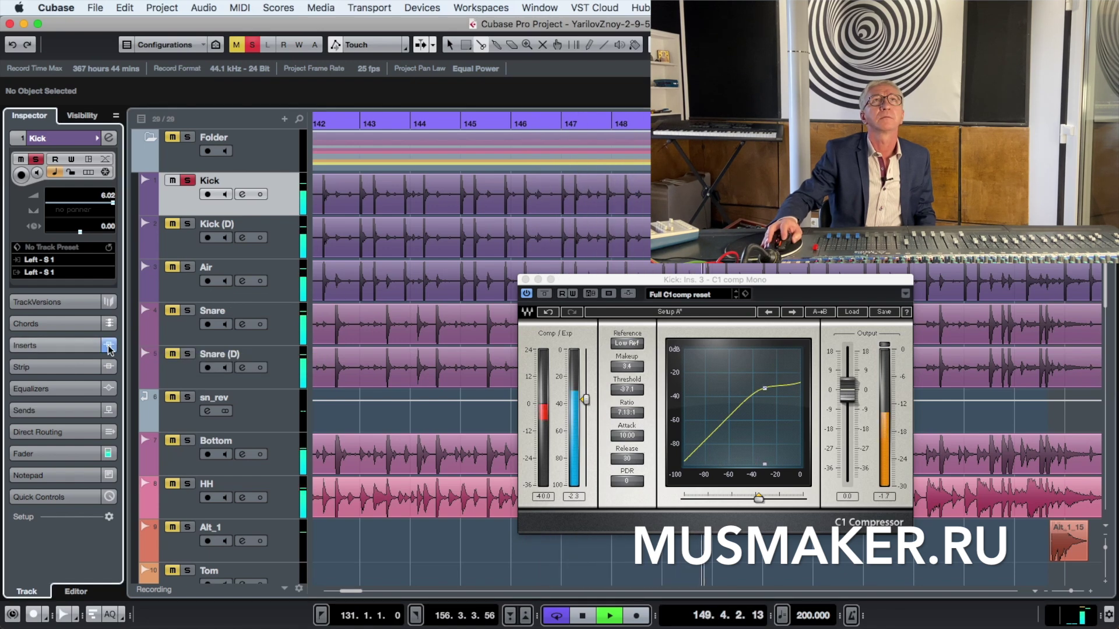
Solo Kick (D) again, stop playback, and turn that track's C1 gate insert back on
{"action": "left_click", "coordinate": [188, 225]}
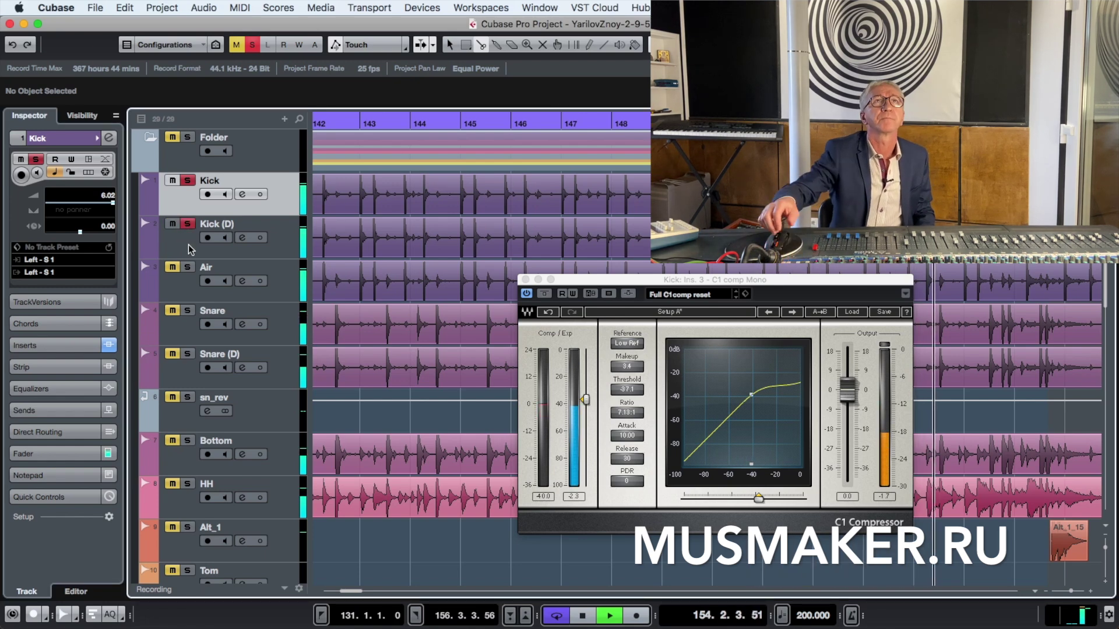
{"action": "key", "text": "space"}
{"action": "left_click", "coordinate": [185, 248]}
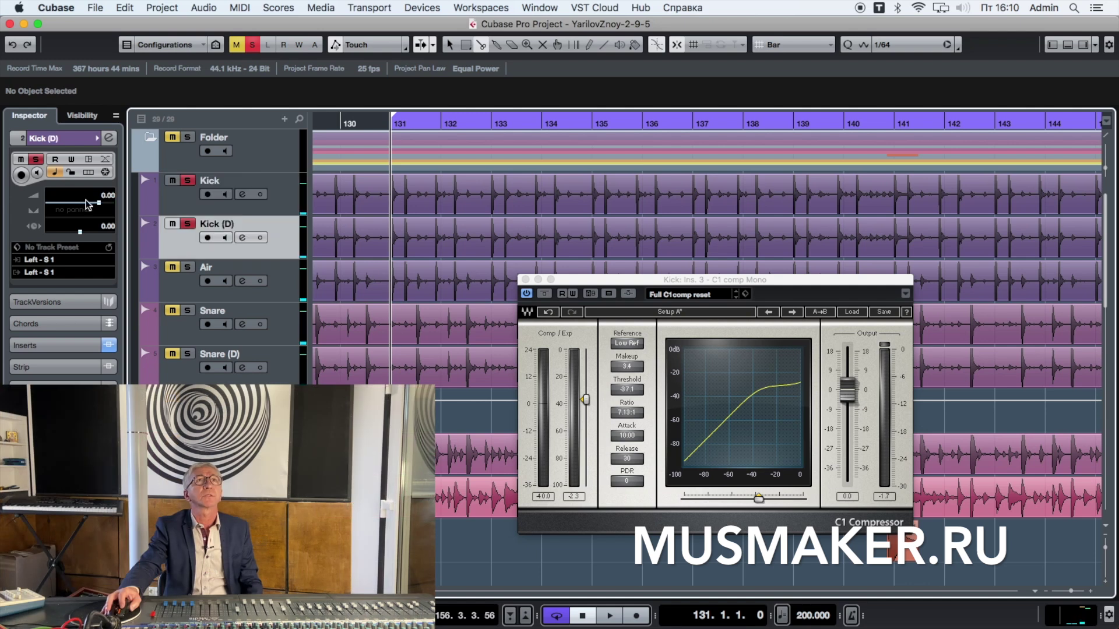
{"action": "left_click", "coordinate": [51, 345]}
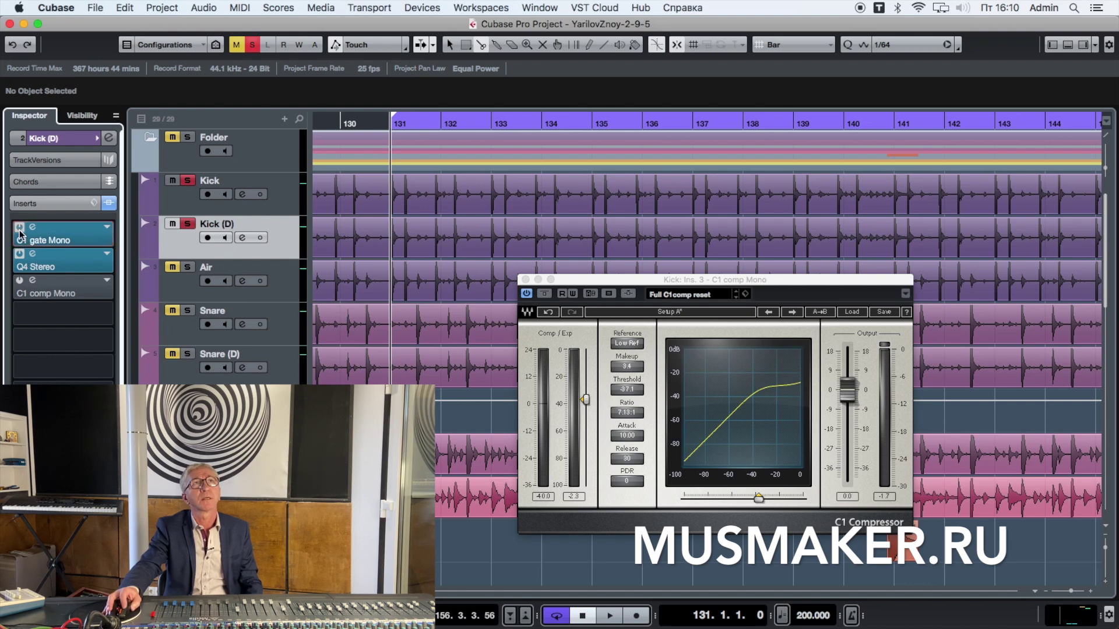
Select the Kick track, close its compressor window, and audition both soloed Kick tracks from bar 131
{"action": "left_click", "coordinate": [184, 208]}
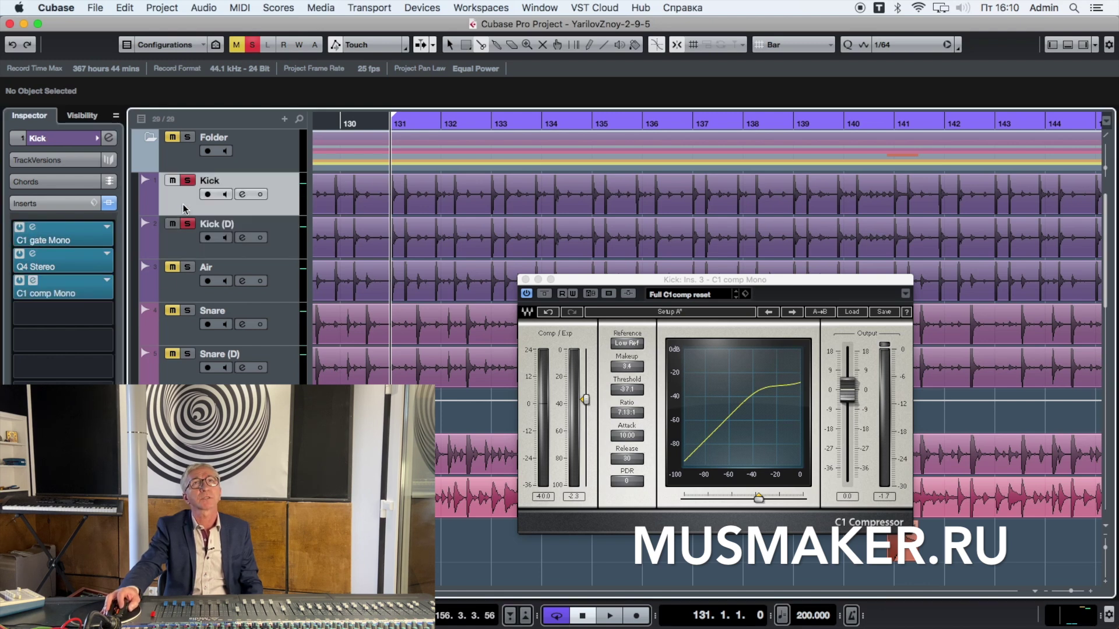
{"action": "left_click", "coordinate": [526, 280]}
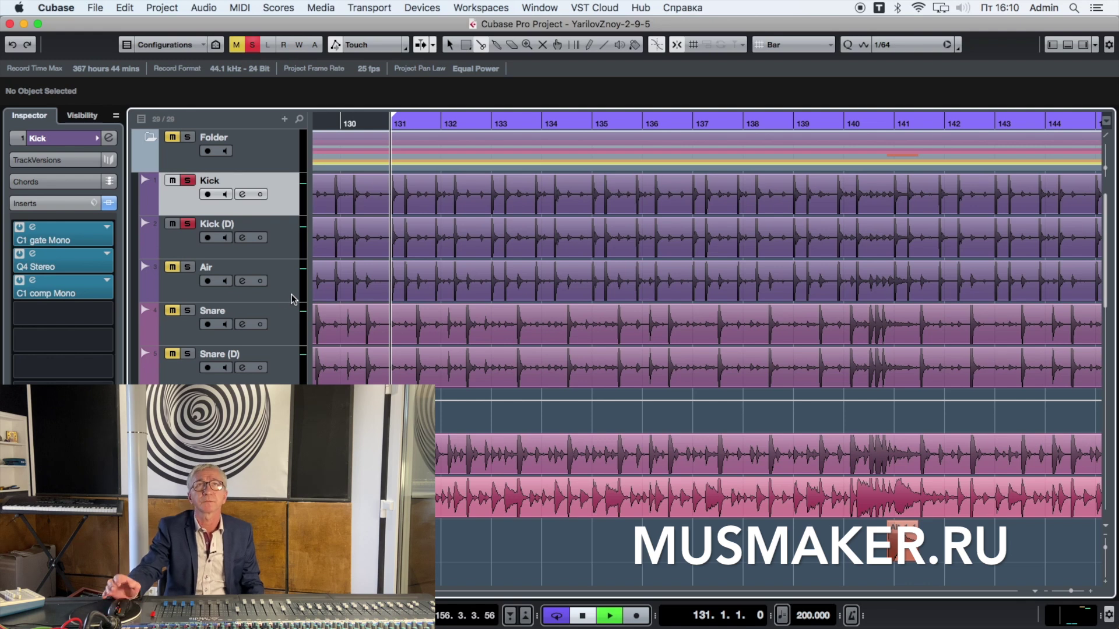
{"action": "key", "text": "space"}
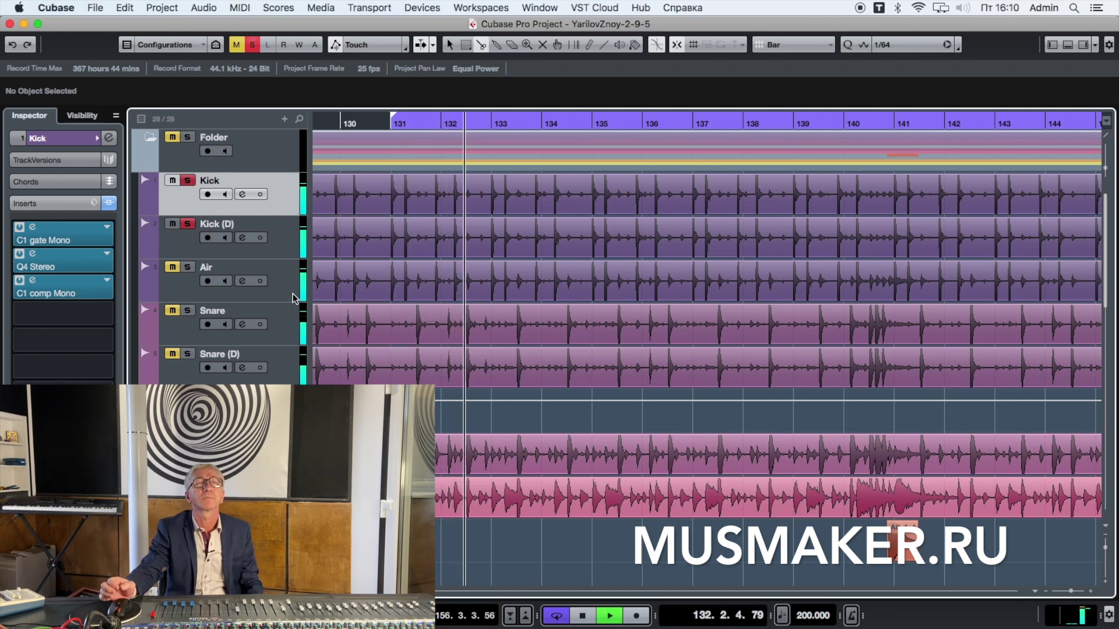
{"action": "key", "text": "space"}
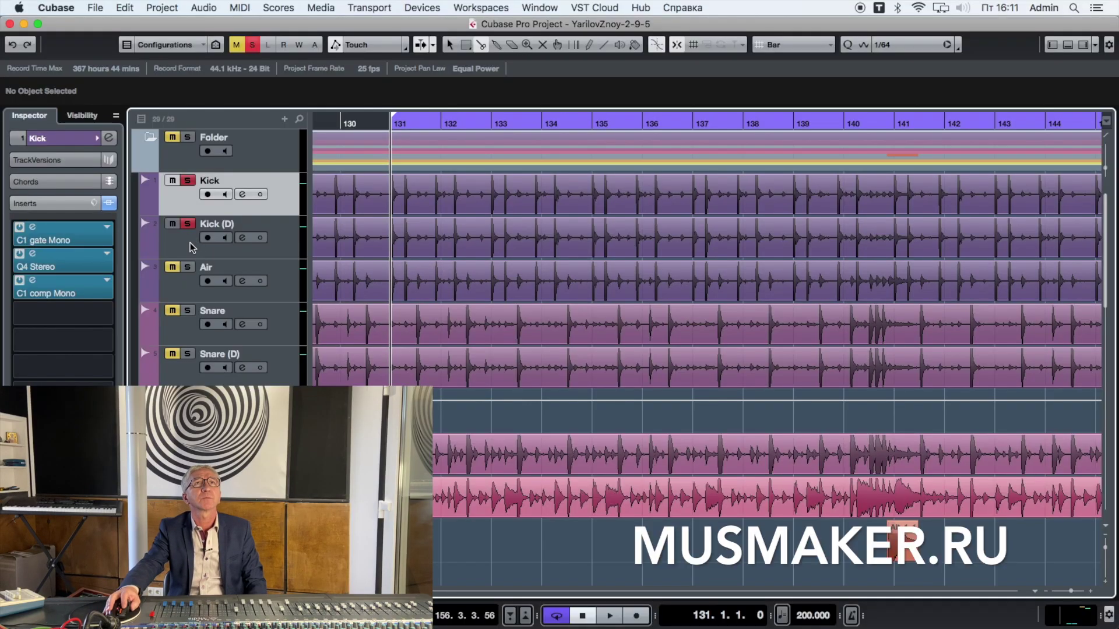
On the Air track, turn off the Q4 and C1 comp inserts, turn on the C1 gate, and start playback
{"action": "left_click", "coordinate": [177, 245]}
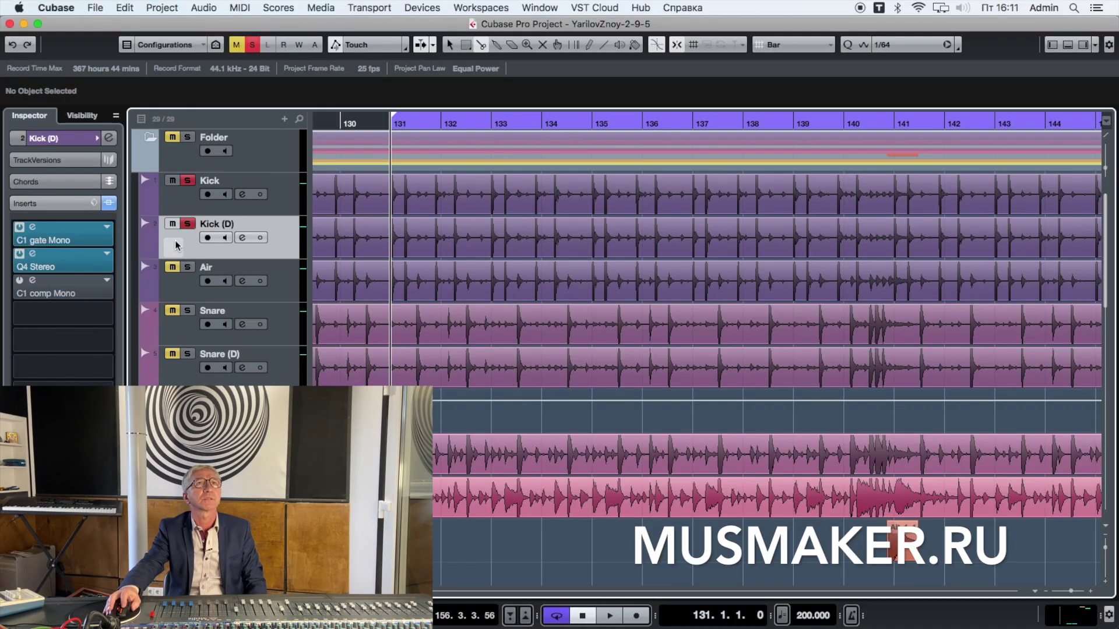
{"action": "left_click", "coordinate": [171, 290]}
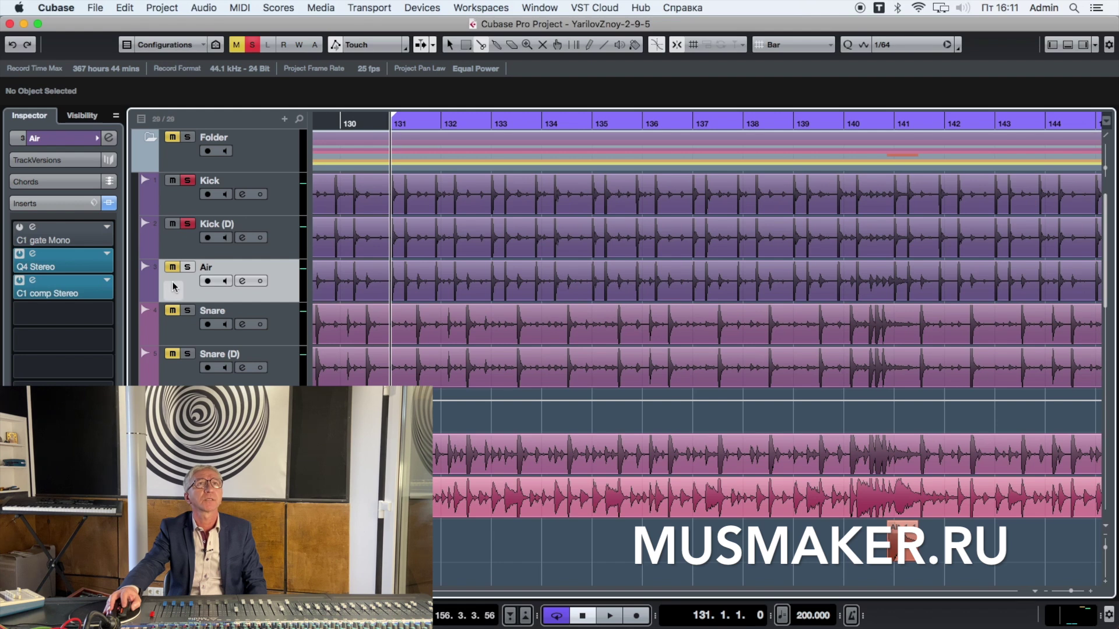
{"action": "left_click", "coordinate": [20, 255]}
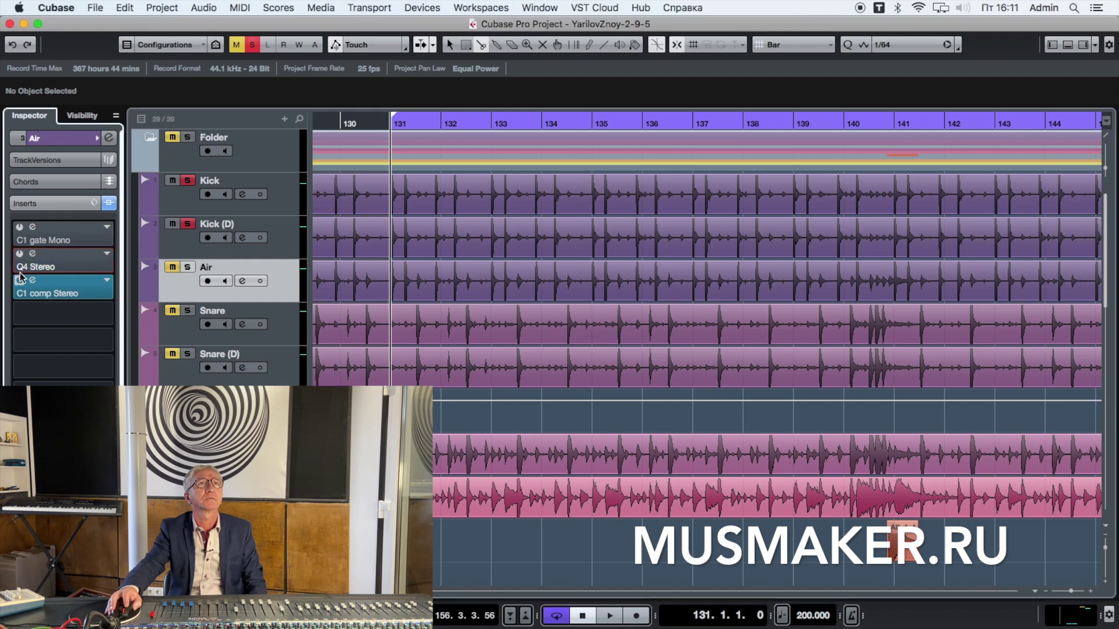
{"action": "key", "text": "space"}
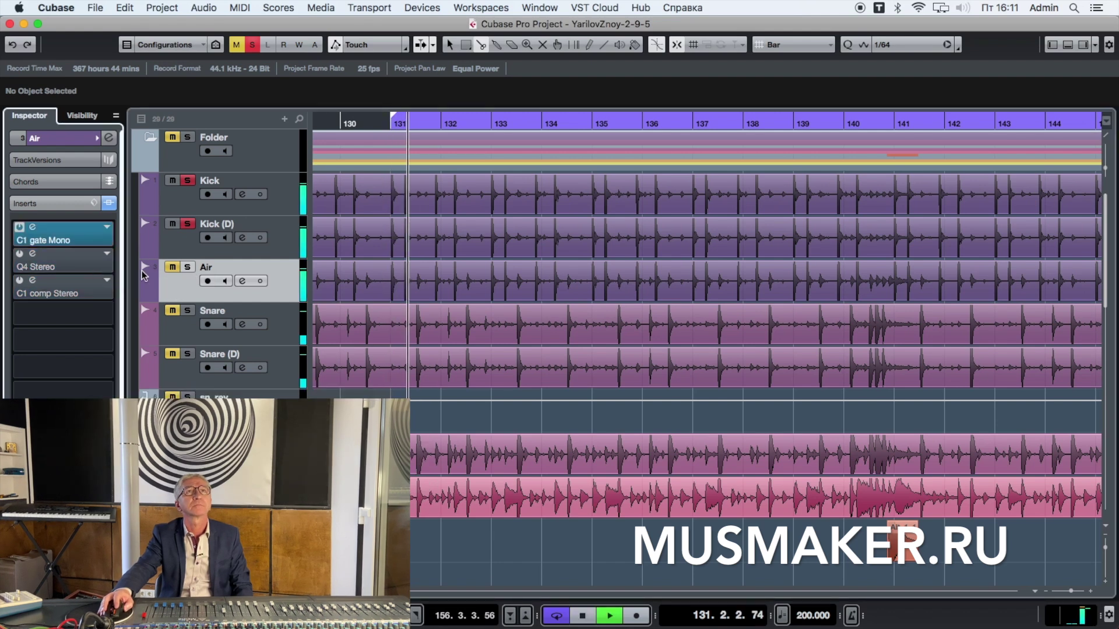
Solo only the Air track and open its C1 gate insert to review the gate settings
{"action": "left_click", "coordinate": [188, 267]}
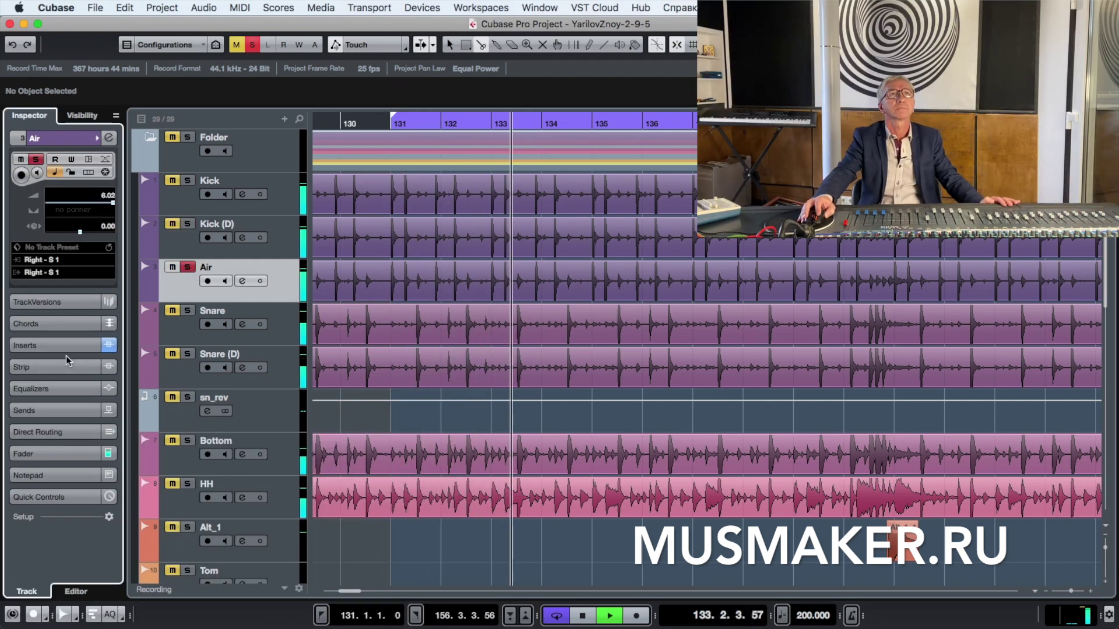
{"action": "left_click", "coordinate": [46, 346]}
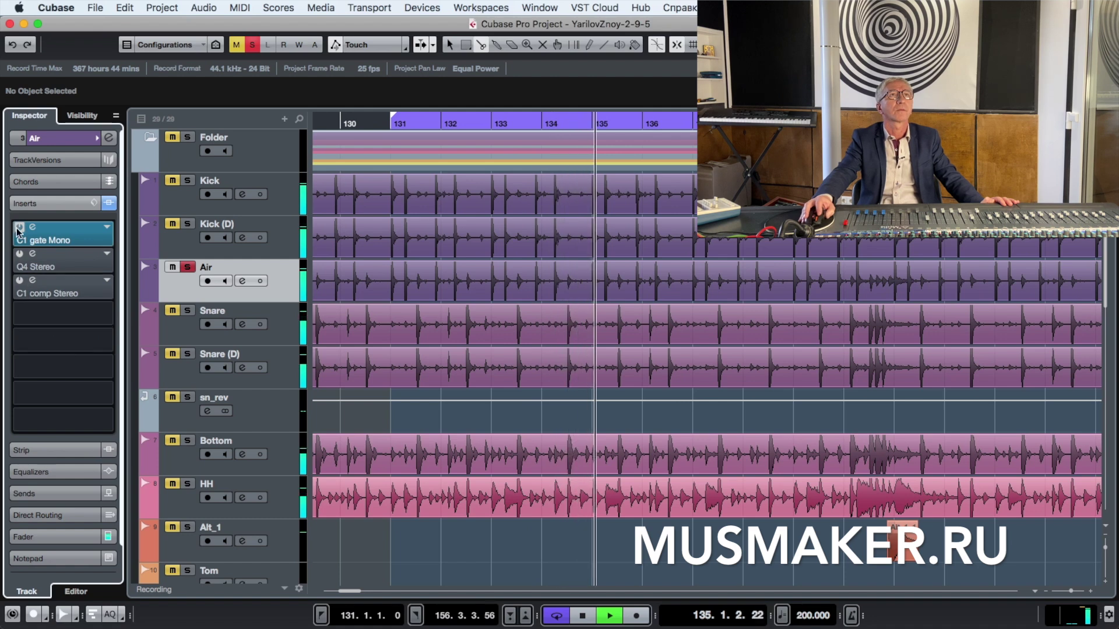
{"action": "left_click", "coordinate": [59, 236]}
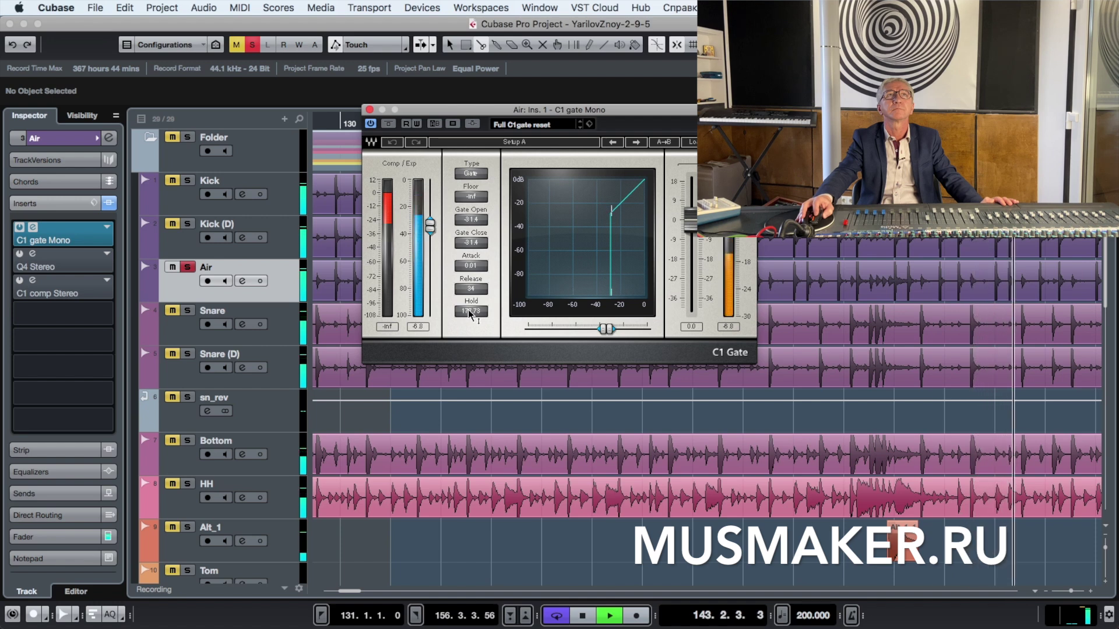
In Air's Q4 equalizer, boost band 2 by 11.7 at 63 Hz and enable band 3 with a 6.2 gain at 125 Hz
{"action": "double_click", "coordinate": [85, 267]}
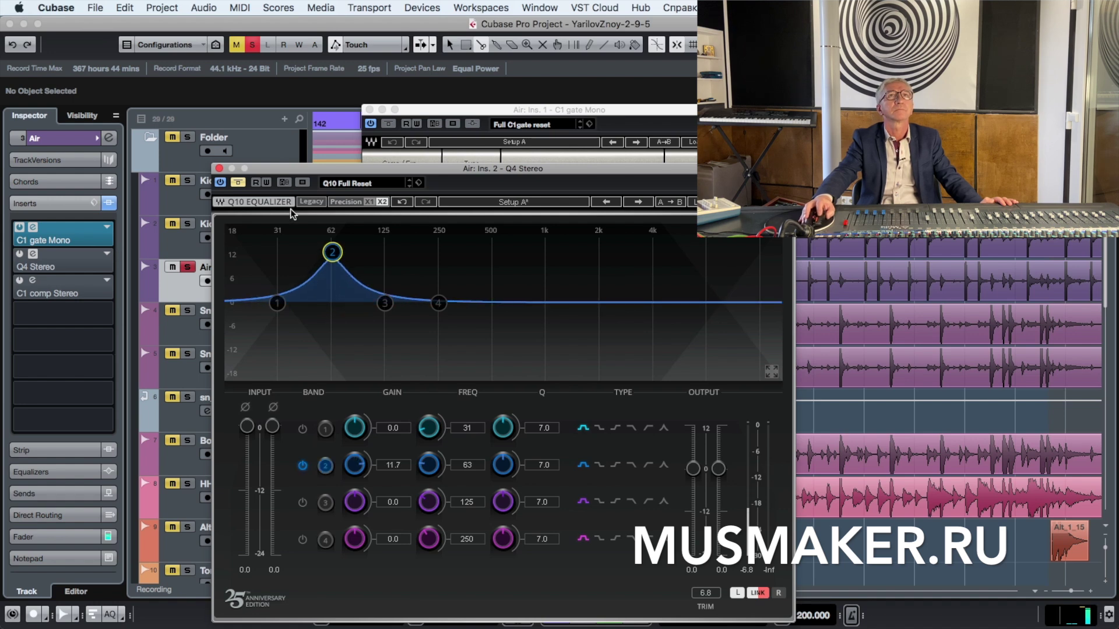
{"action": "left_click", "coordinate": [238, 183]}
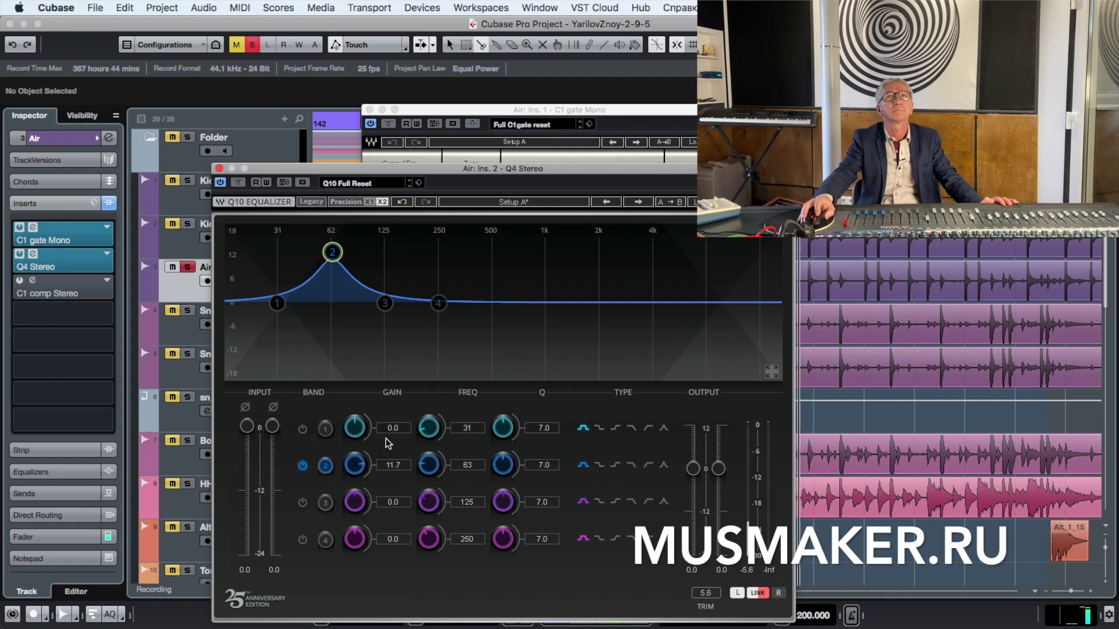
{"action": "left_click", "coordinate": [303, 502]}
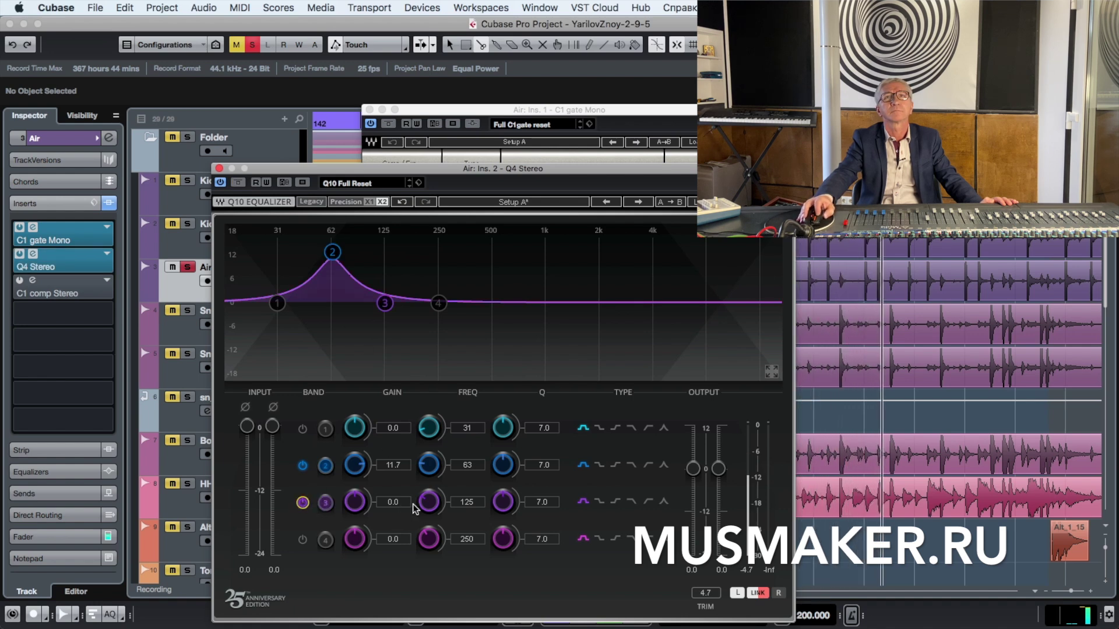
{"action": "mouse_move", "coordinate": [355, 502]}
{"action": "left_mouse_down"}
{"action": "mouse_move", "coordinate": [354, 466]}
{"action": "mouse_move", "coordinate": [355, 481]}
{"action": "left_mouse_up"}
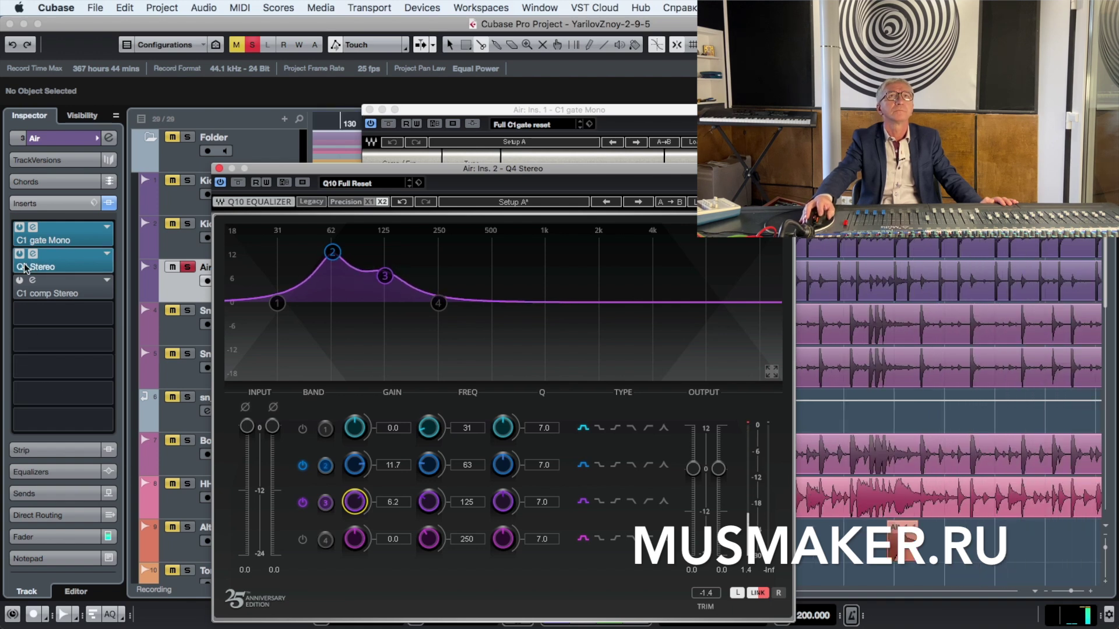
Open the Air track's C1 compressor insert and switch it on
{"action": "left_click", "coordinate": [22, 285]}
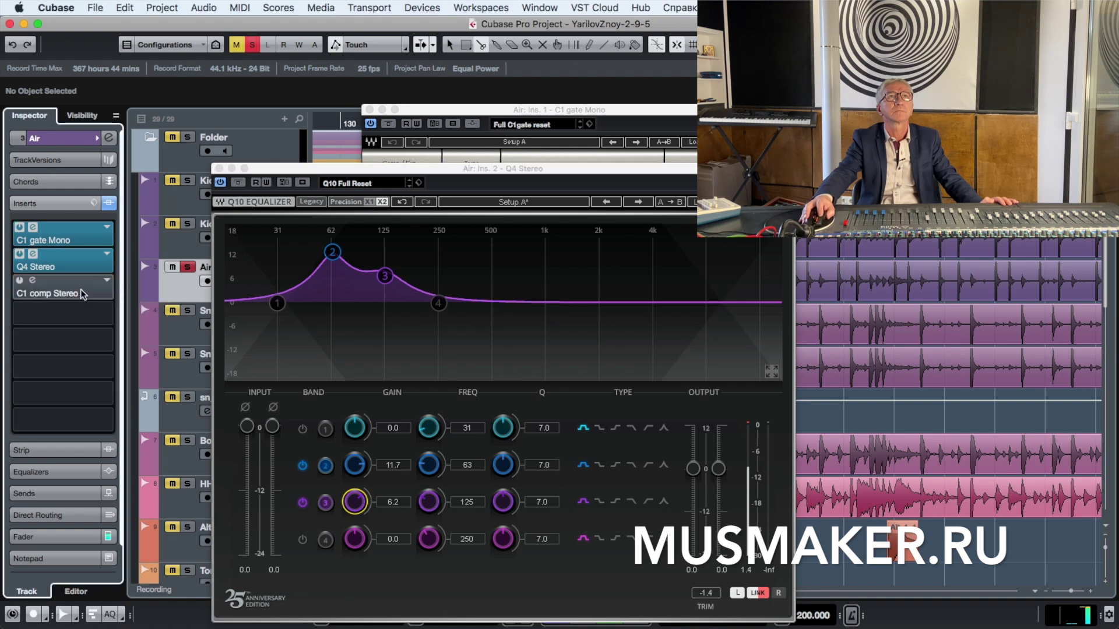
{"action": "left_click", "coordinate": [32, 281]}
{"action": "left_click", "coordinate": [23, 284]}
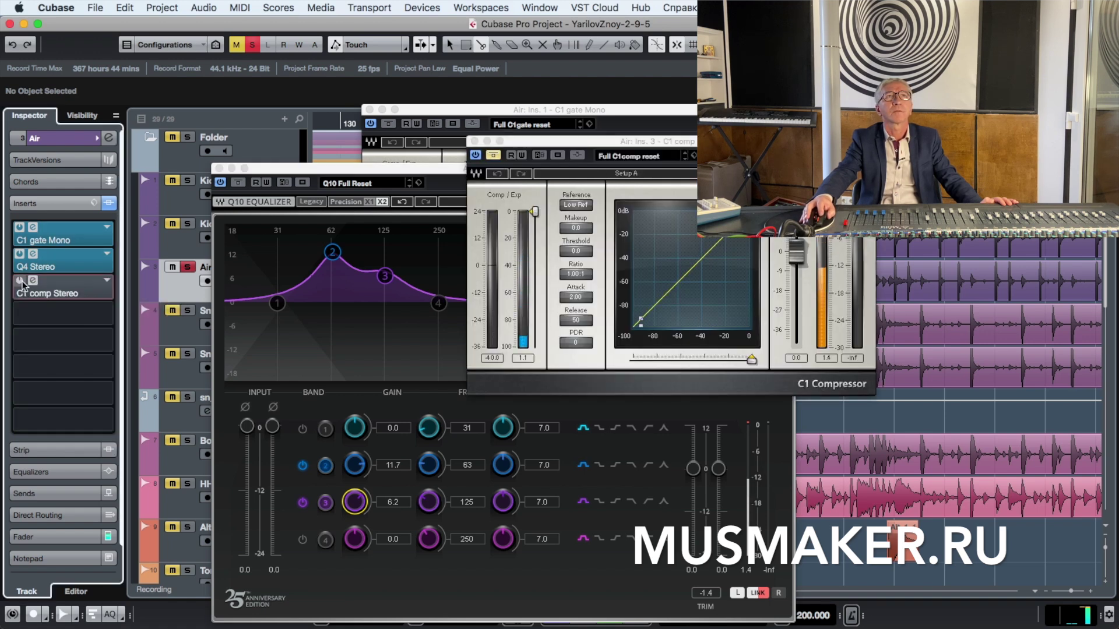
{"action": "left_click", "coordinate": [20, 285]}
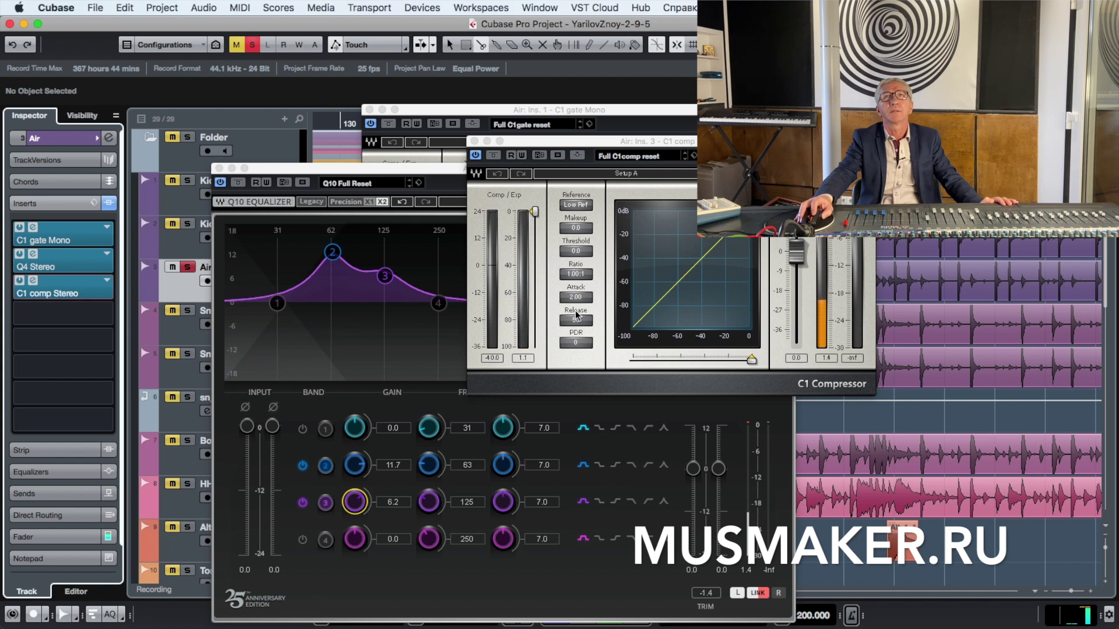
Set Air's compressor to attack 0.01, release 1, ratio about 6.68:1, threshold about -50.9 and makeup about 18.8
{"action": "left_click_drag", "start_coordinate": [579, 295], "coordinate": [583, 367]}
{"action": "left_click_drag", "start_coordinate": [577, 274], "coordinate": [577, 250]}
{"action": "left_click_drag", "start_coordinate": [535, 213], "coordinate": [534, 281]}
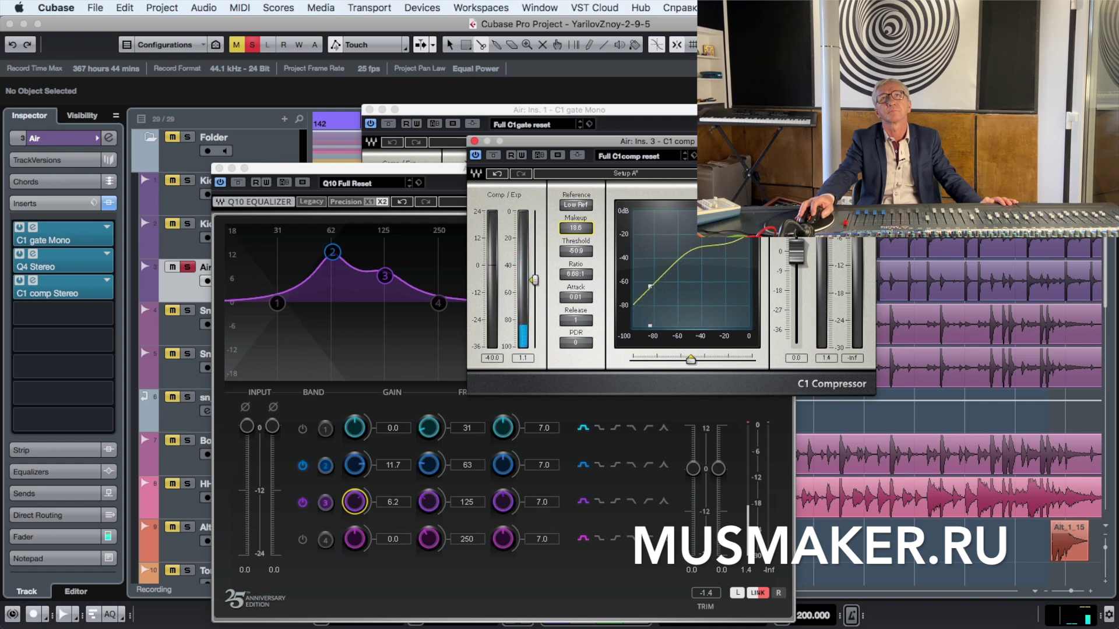
Compare Air with its Q4 equalizer bypassed and active, and raise band 2 to a gain of 13.4 at 64 Hz
{"action": "left_click", "coordinate": [238, 182]}
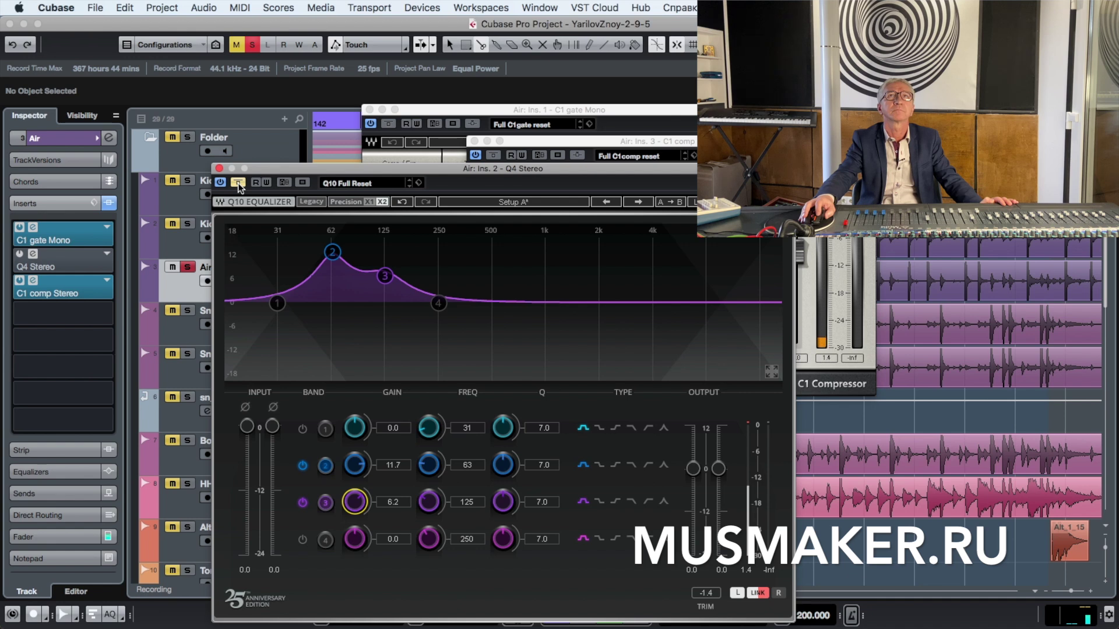
{"action": "left_click", "coordinate": [237, 183]}
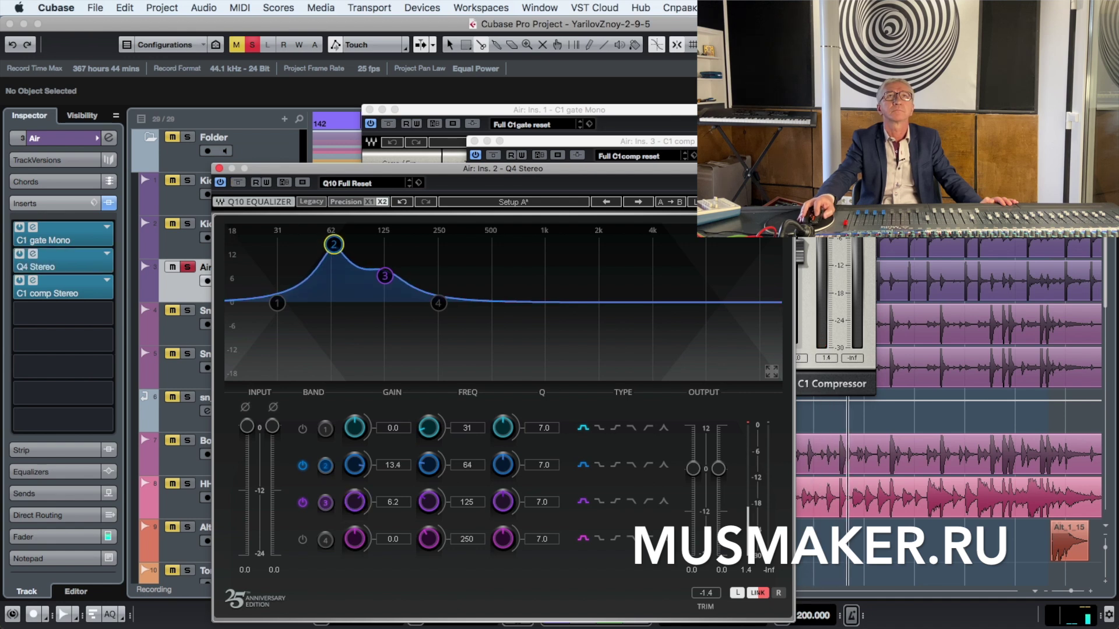
Raise Air's Q4 equalizer band 2 to a gain of 14.1 and band 3 to 10.5 at 140 Hz, and close the equalizer
{"action": "left_click_drag", "start_coordinate": [385, 276], "coordinate": [393, 257]}
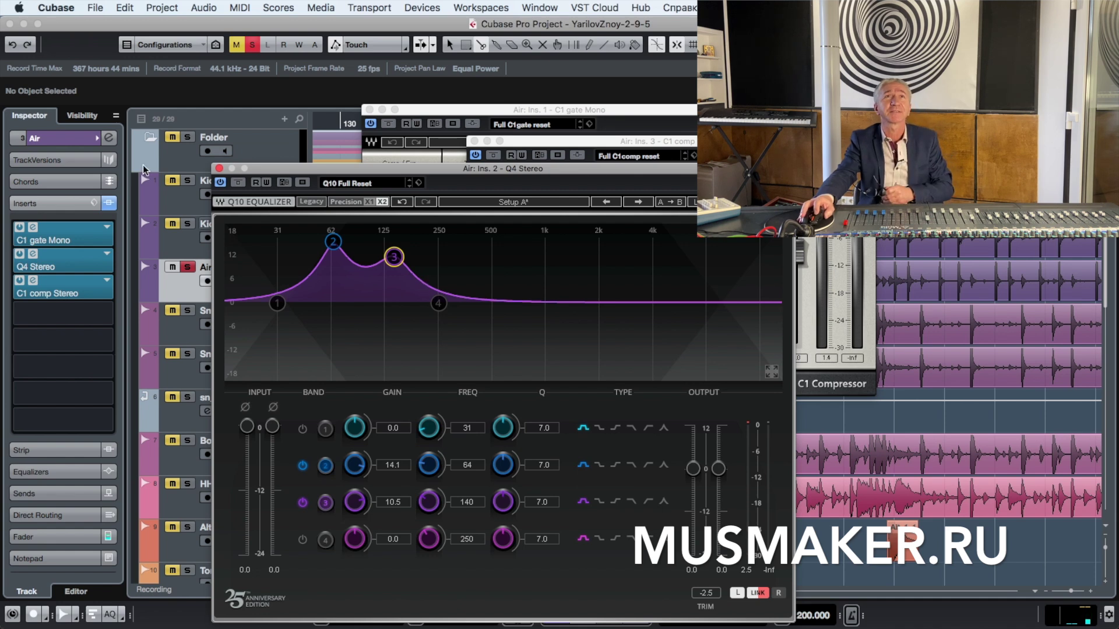
{"action": "left_click", "coordinate": [219, 169]}
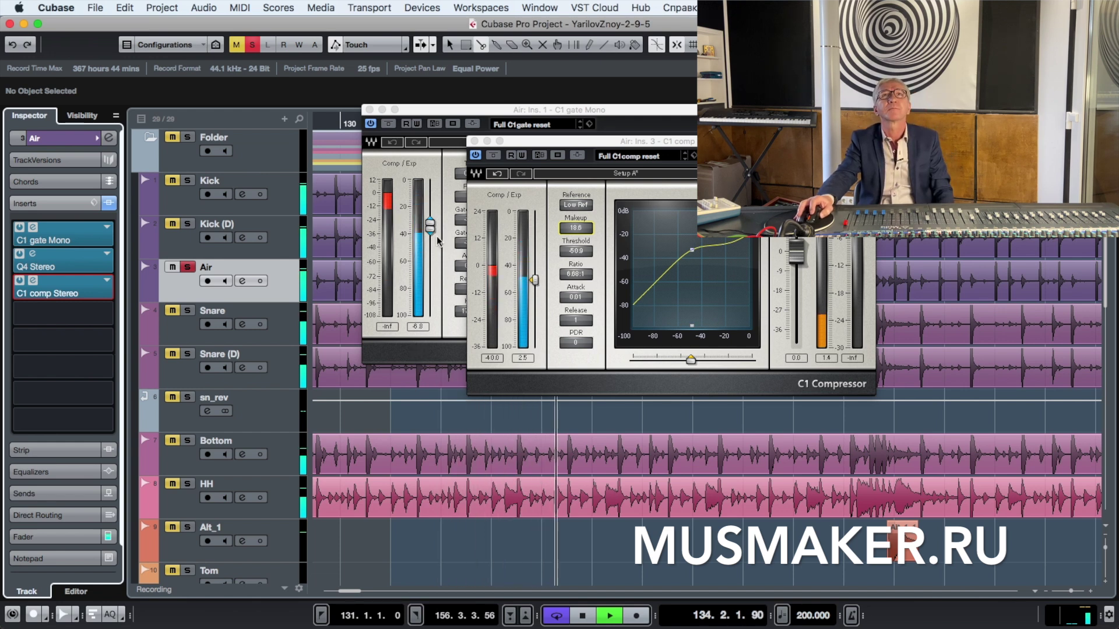
Set Air's C1 gate hold to 100 and lower its gate open and close levels to about -50.3, and close the gate
{"action": "key", "text": "space"}
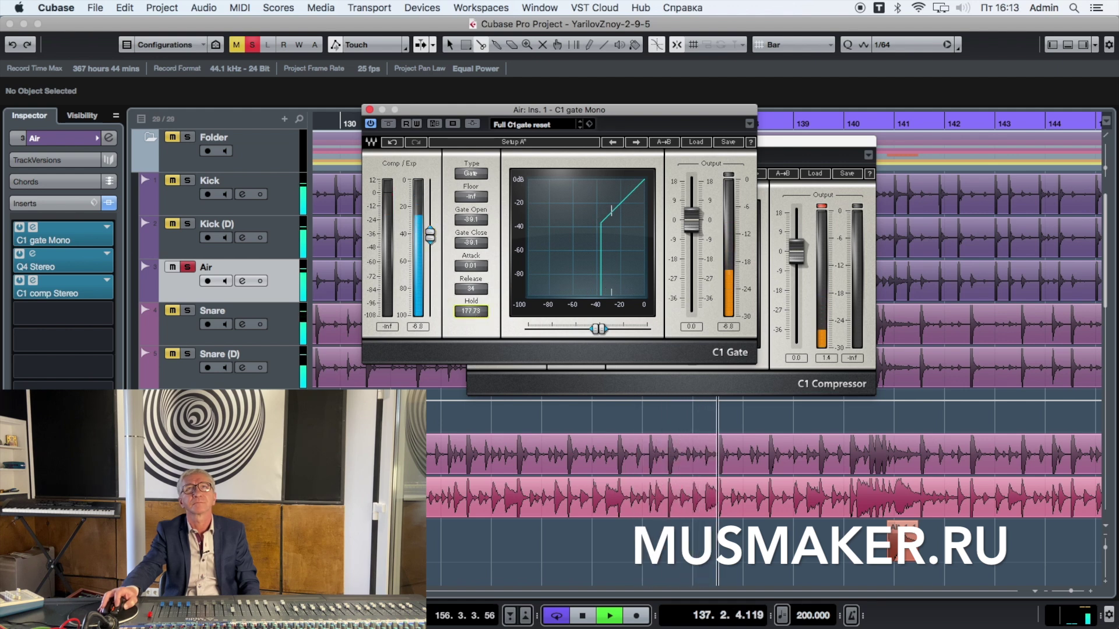
{"action": "type", "text": "100"}
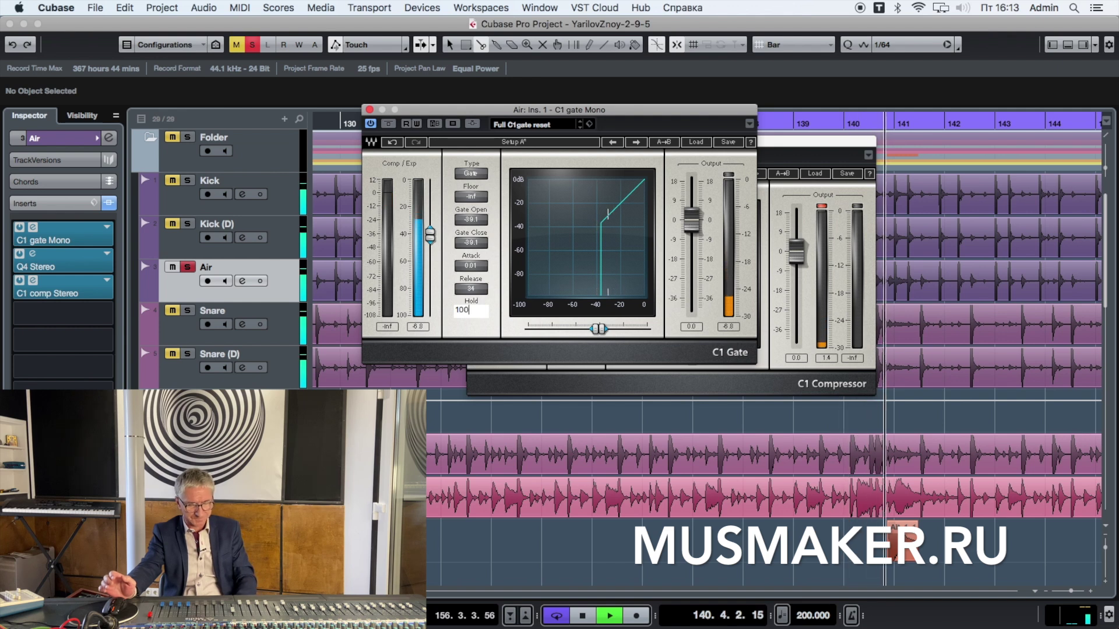
{"action": "key", "text": "Return"}
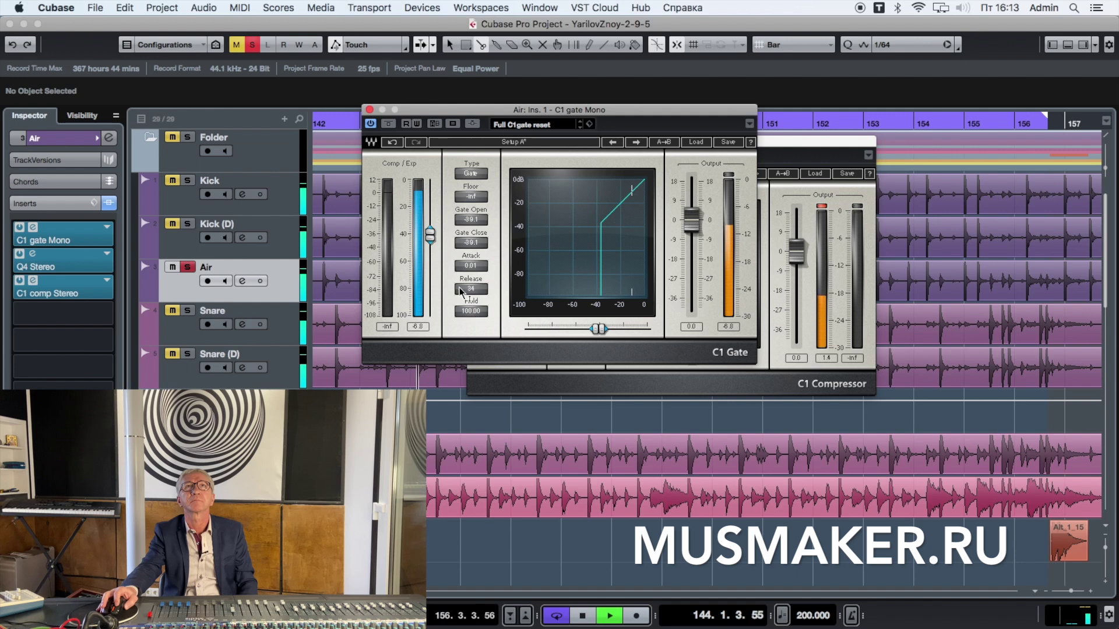
{"action": "left_click_drag", "start_coordinate": [428, 235], "coordinate": [428, 237]}
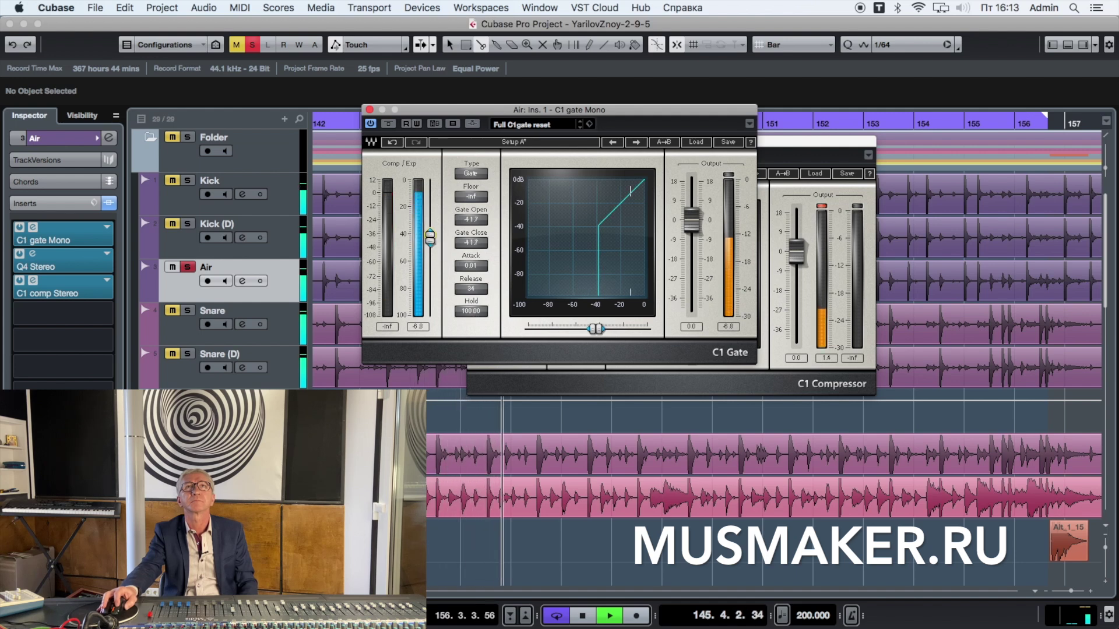
{"action": "left_click_drag", "start_coordinate": [429, 238], "coordinate": [429, 241]}
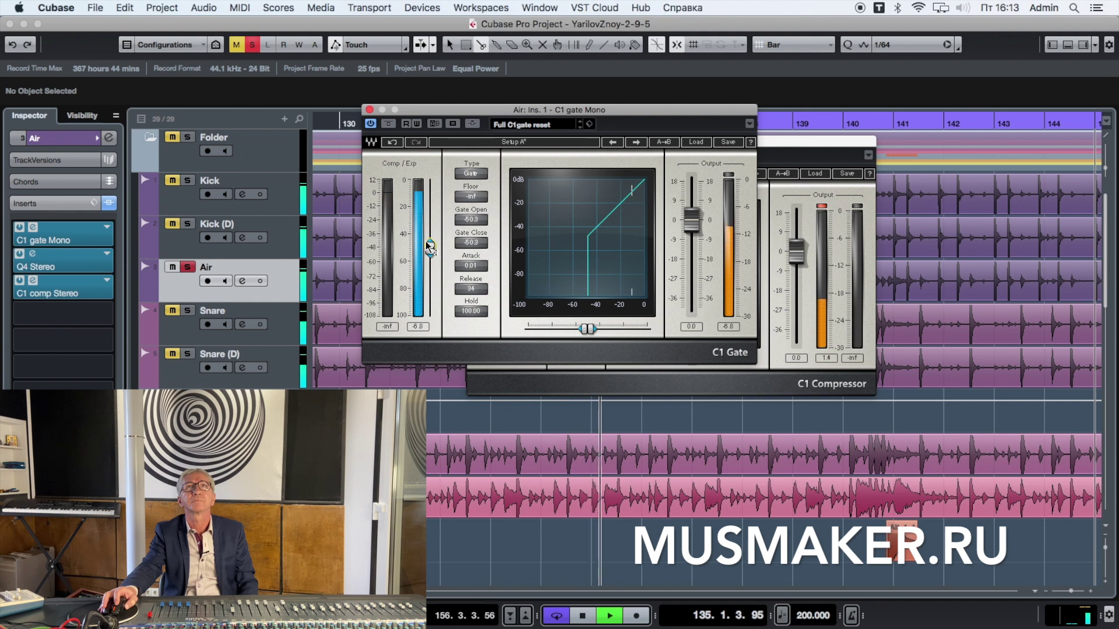
{"action": "left_click", "coordinate": [369, 110]}
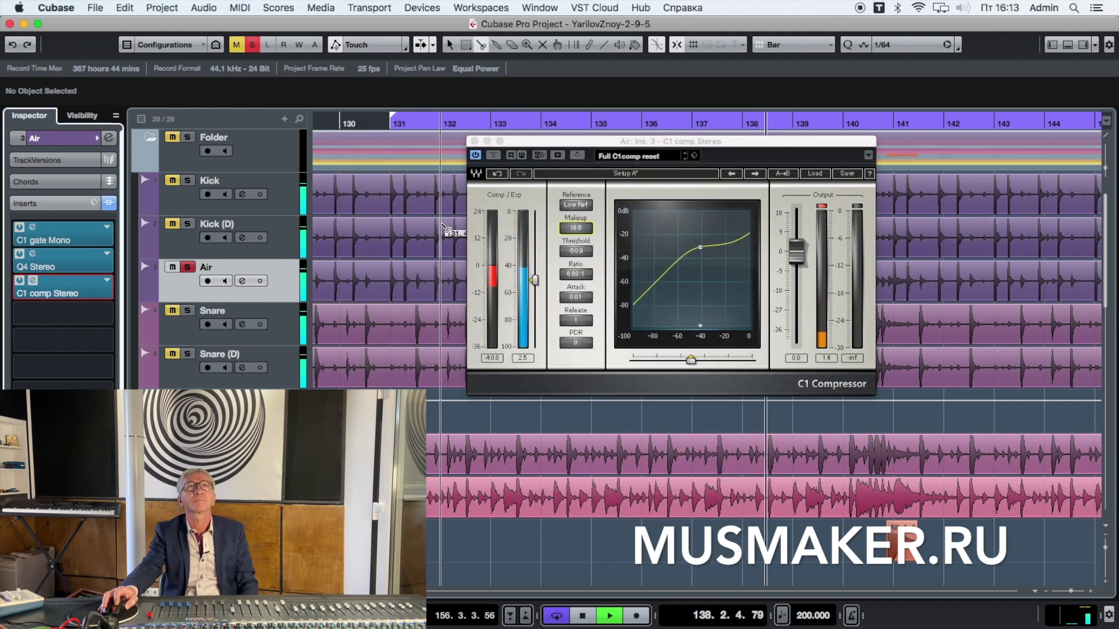
Reopen Air's C1 gate, set its release to 40 and lower the gate open and close levels to about -52.3
{"action": "left_click", "coordinate": [576, 324]}
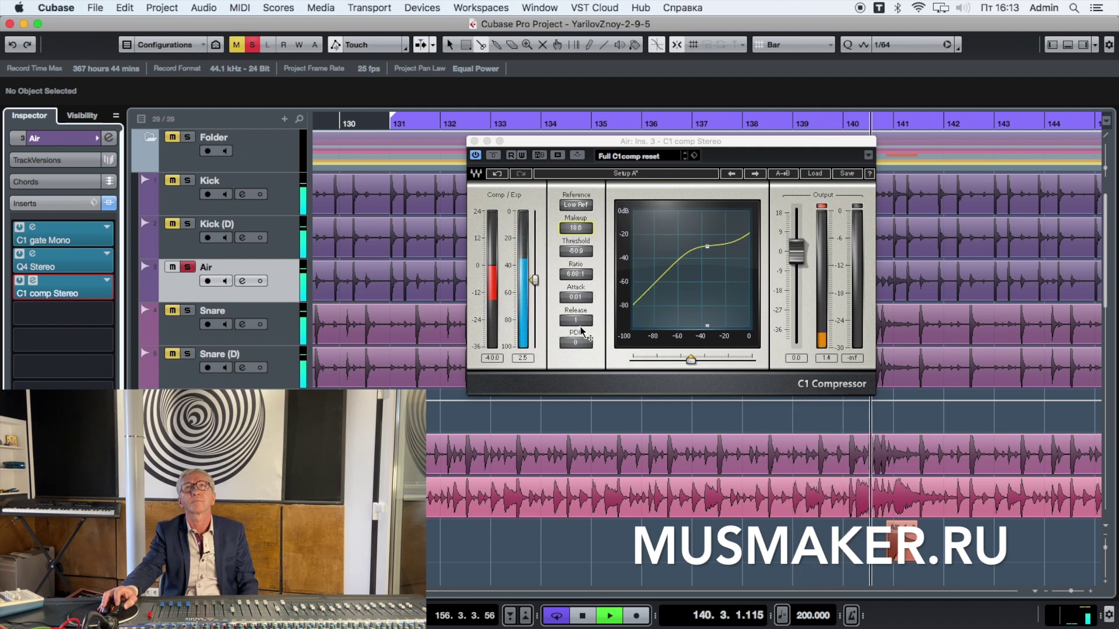
{"action": "left_click", "coordinate": [106, 284]}
{"action": "left_click", "coordinate": [75, 260]}
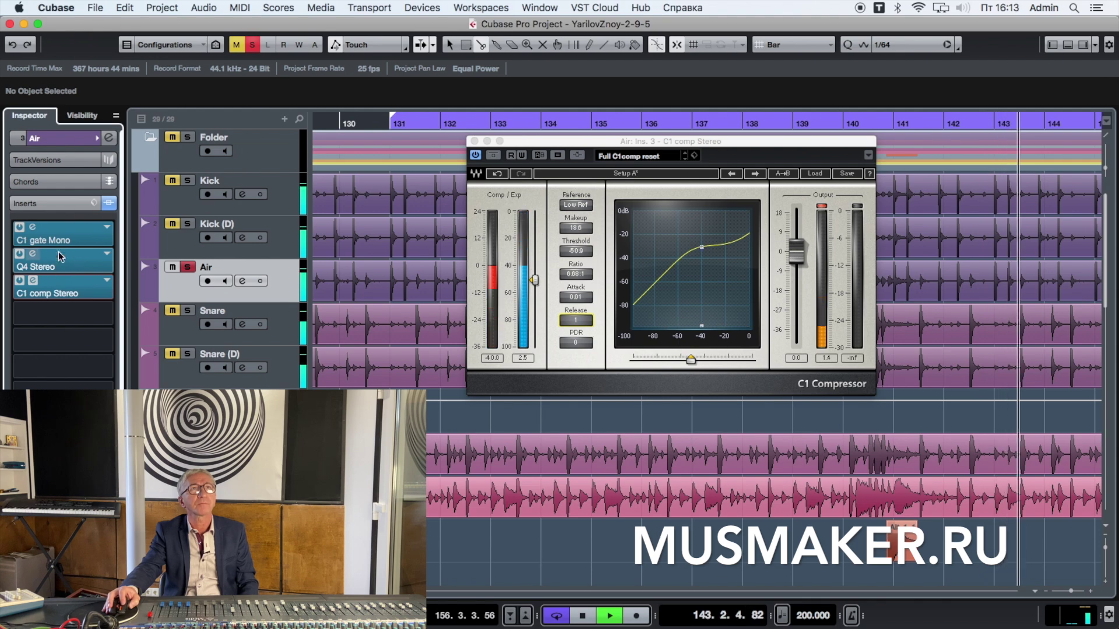
{"action": "left_click", "coordinate": [68, 240]}
{"action": "left_click", "coordinate": [69, 241]}
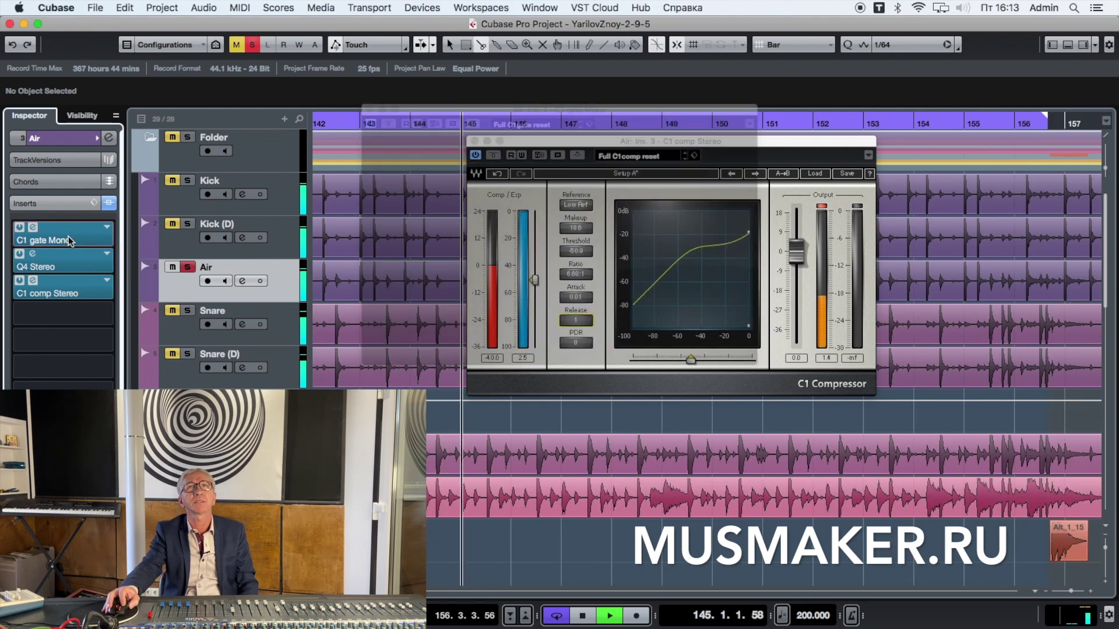
{"action": "left_click", "coordinate": [86, 242]}
{"action": "left_click_drag", "start_coordinate": [474, 288], "coordinate": [475, 309]}
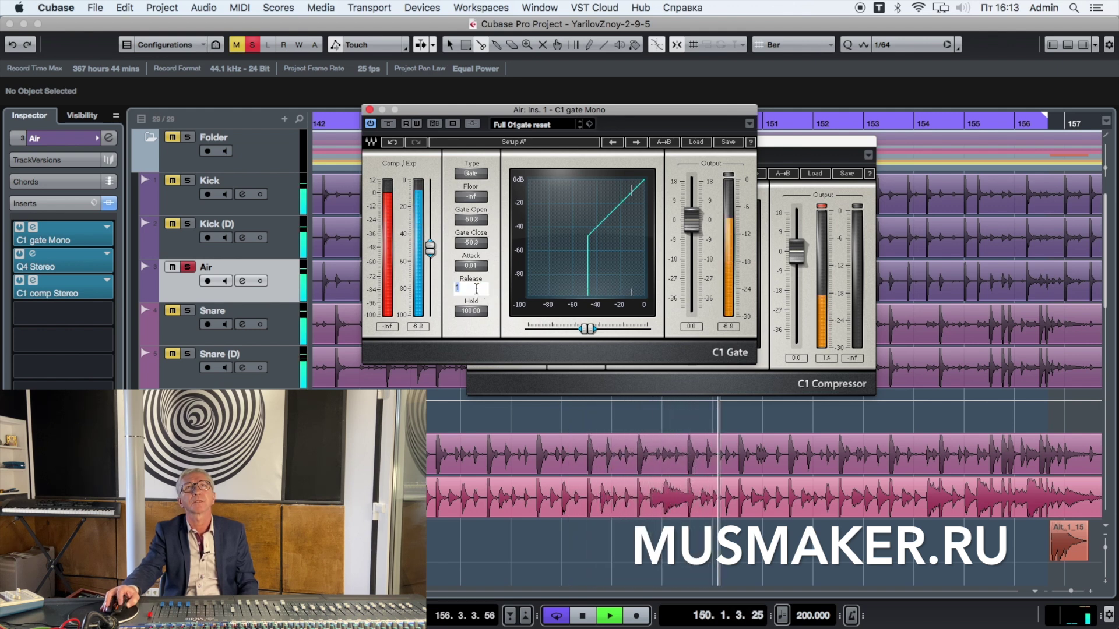
{"action": "type", "text": "40"}
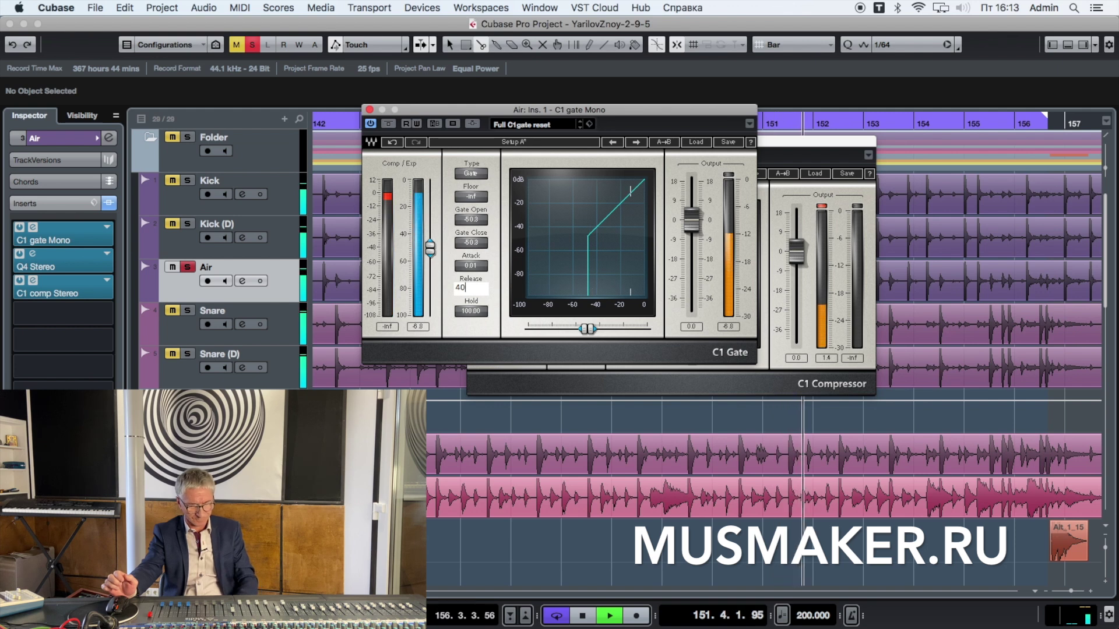
{"action": "key", "text": "Return"}
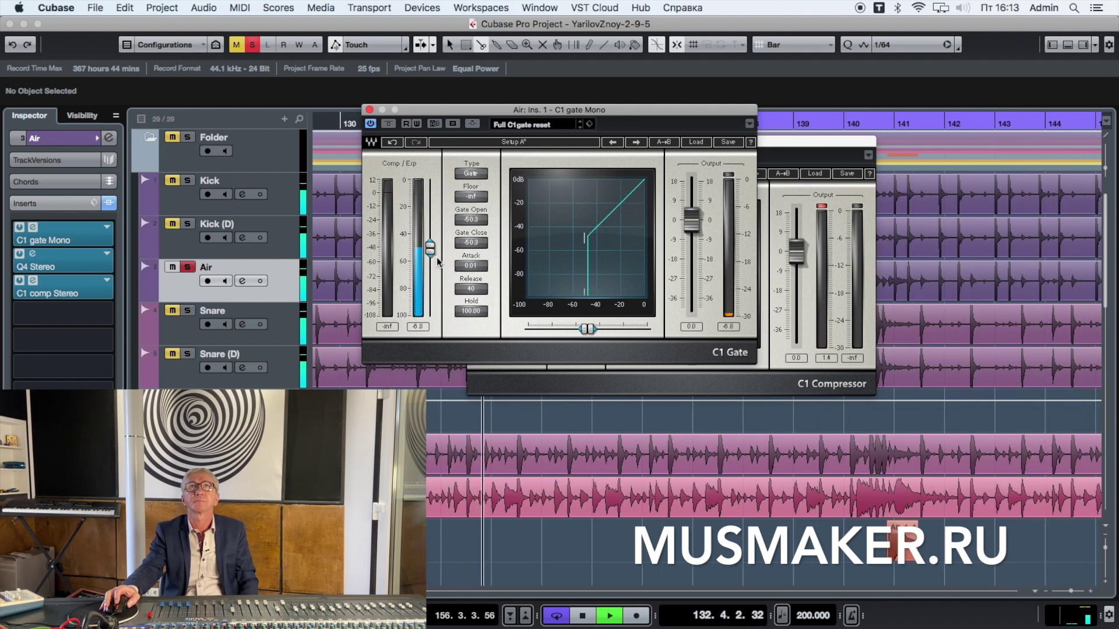
{"action": "left_click_drag", "start_coordinate": [430, 249], "coordinate": [430, 250]}
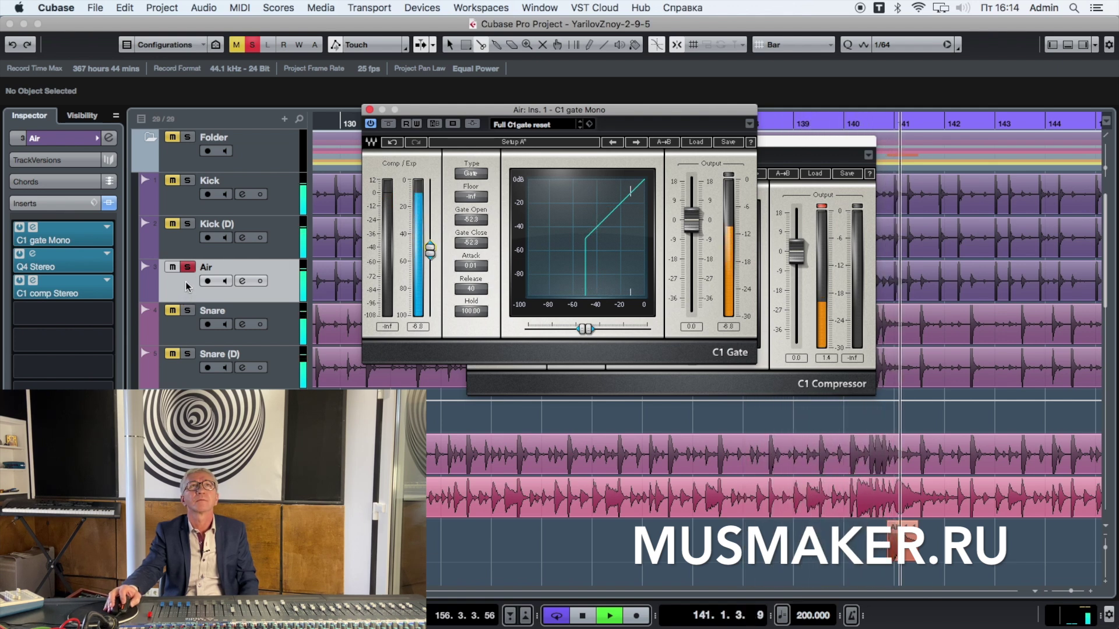
Solo the Kick (D) and Kick tracks together with Air and audition the layered kick sound
{"action": "left_click", "coordinate": [187, 225]}
{"action": "left_click", "coordinate": [187, 182]}
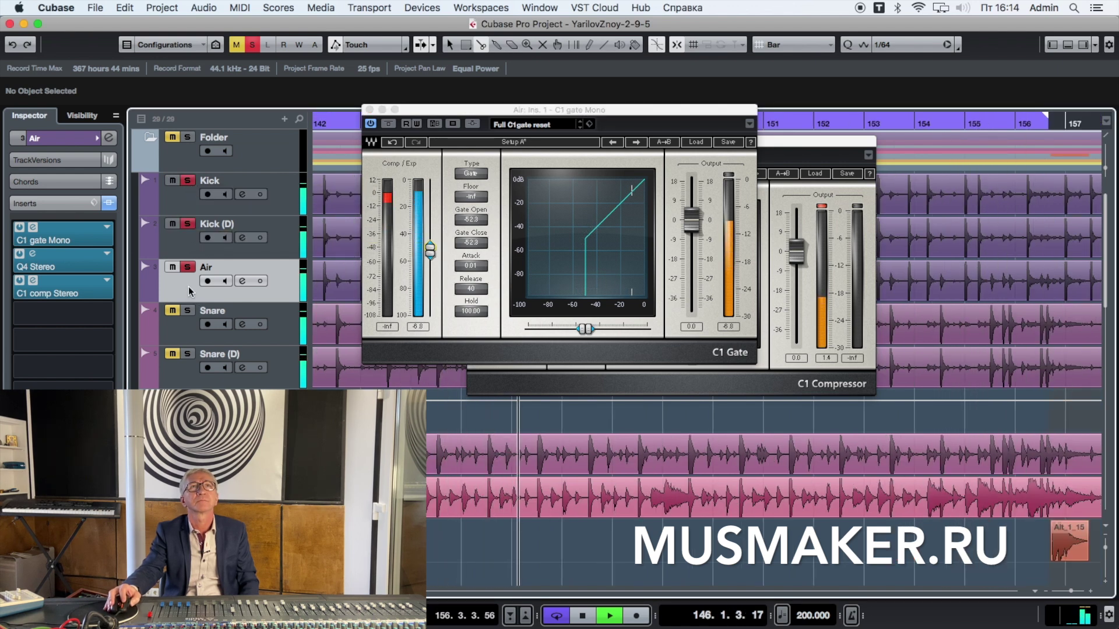
{"action": "left_click", "coordinate": [188, 312]}
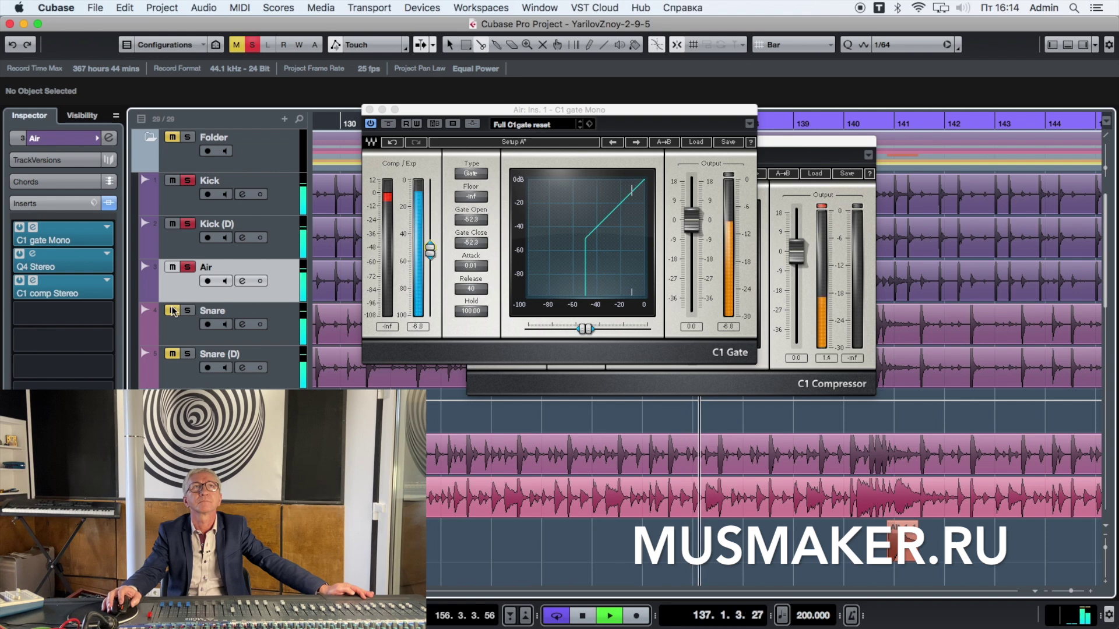
{"action": "key", "text": "space"}
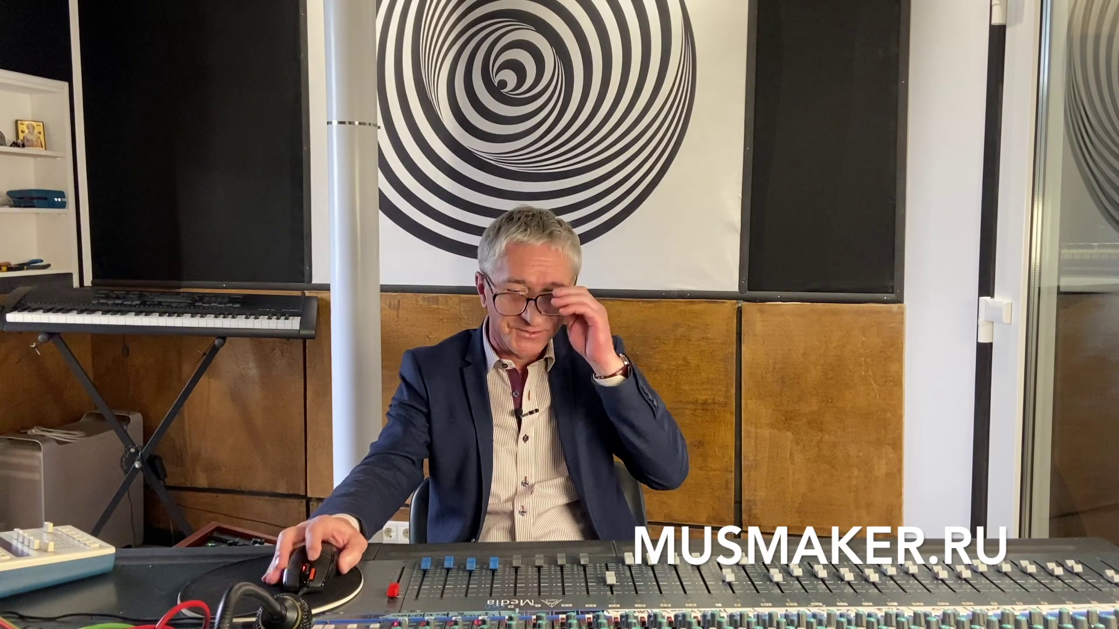